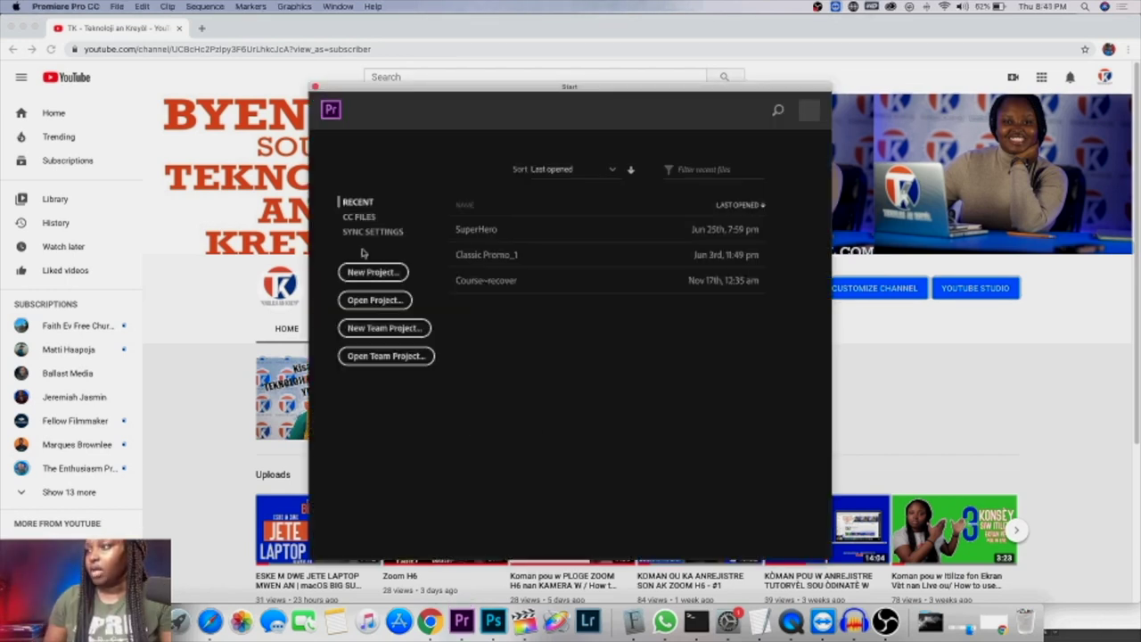
- Create a new Premiere Pro project named ZoomH6Senk in the Movies folder
left_click(369, 279)
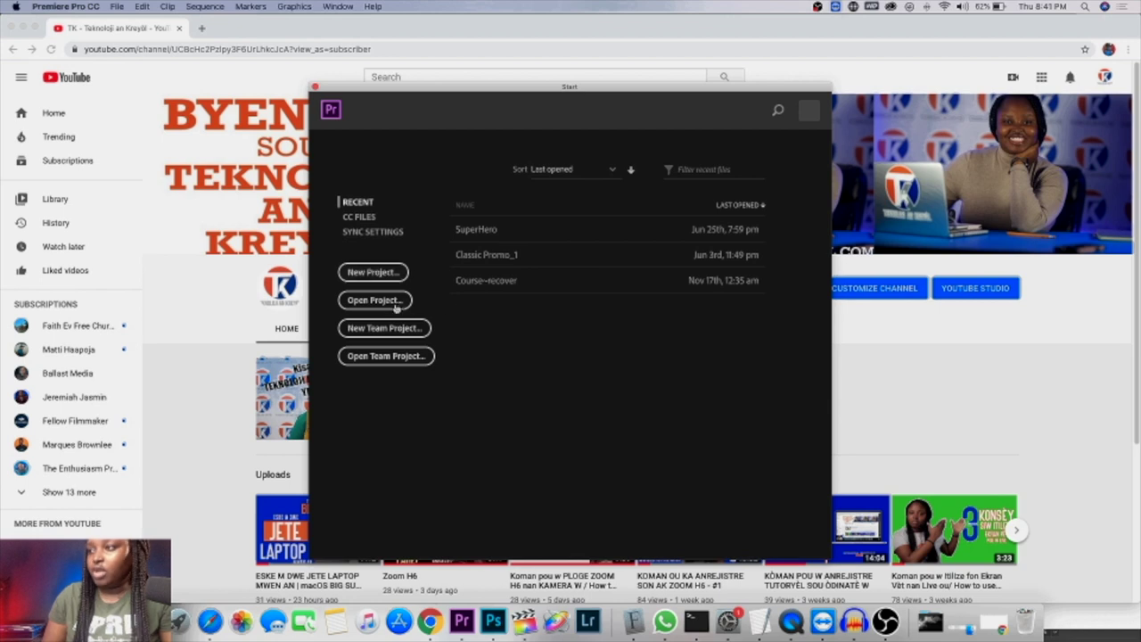
left_click(367, 304)
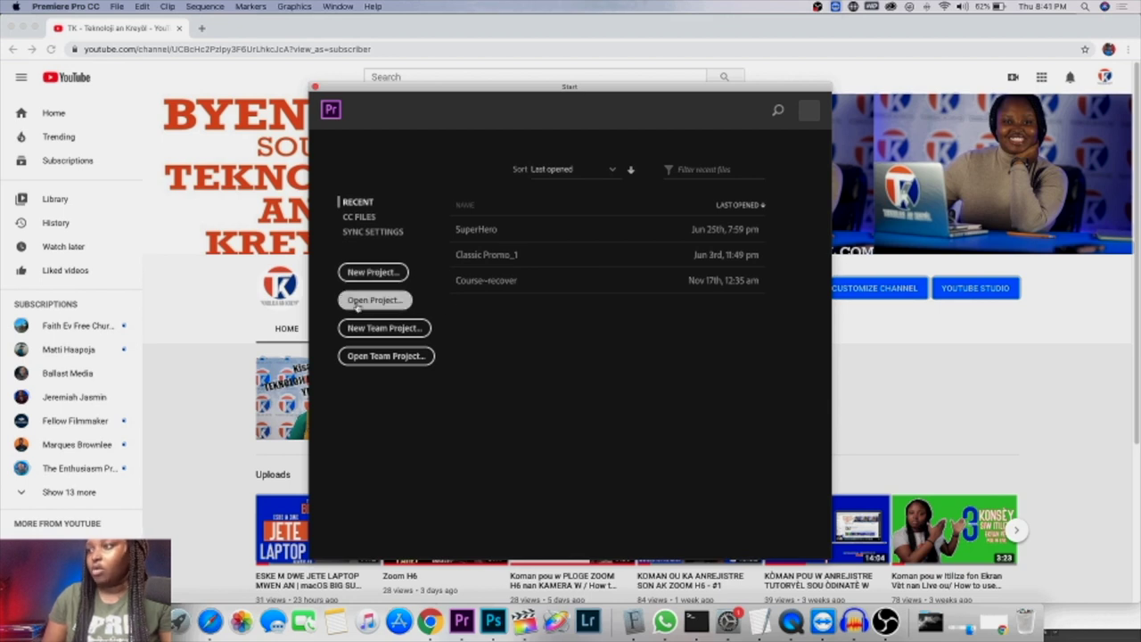
left_click(393, 273)
left_click_drag(311, 56, 250, 54)
type("ZoomH6Serik")
key("super+a")
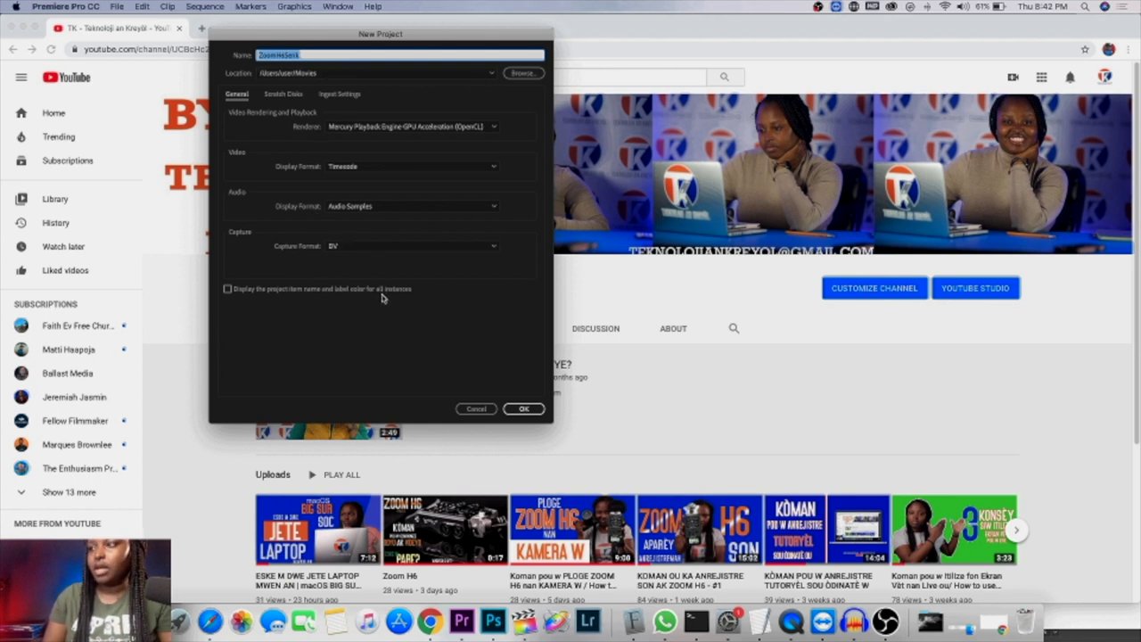
left_click(523, 409)
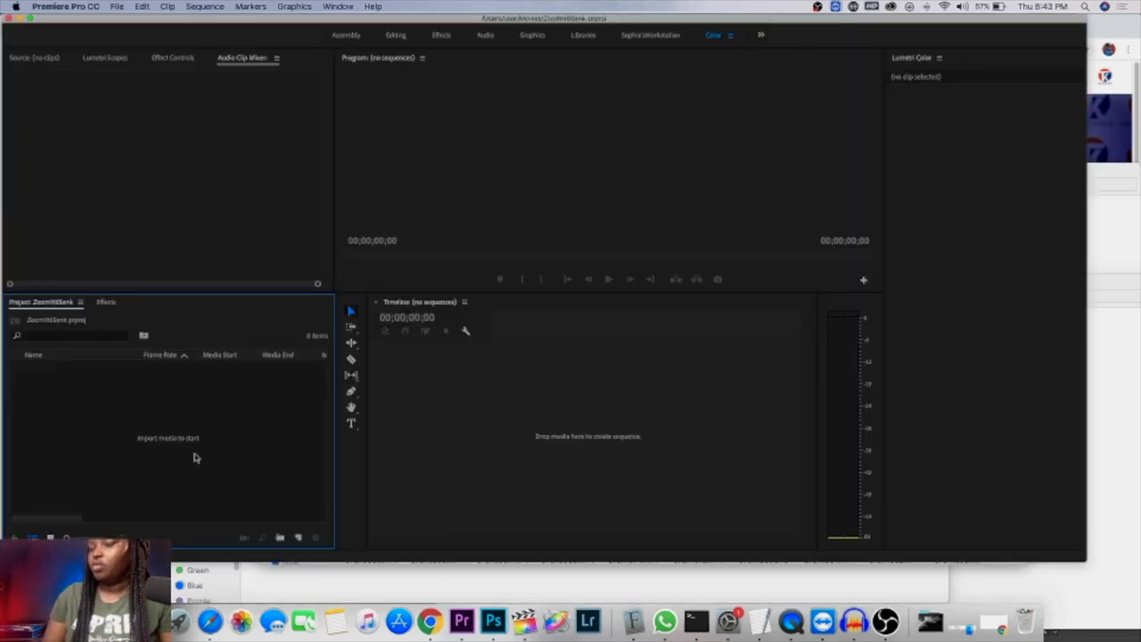
- Import the camera video 373A5289.MP4 and the audio recording zoomh6final.wav from Finder into the project
left_click(161, 621)
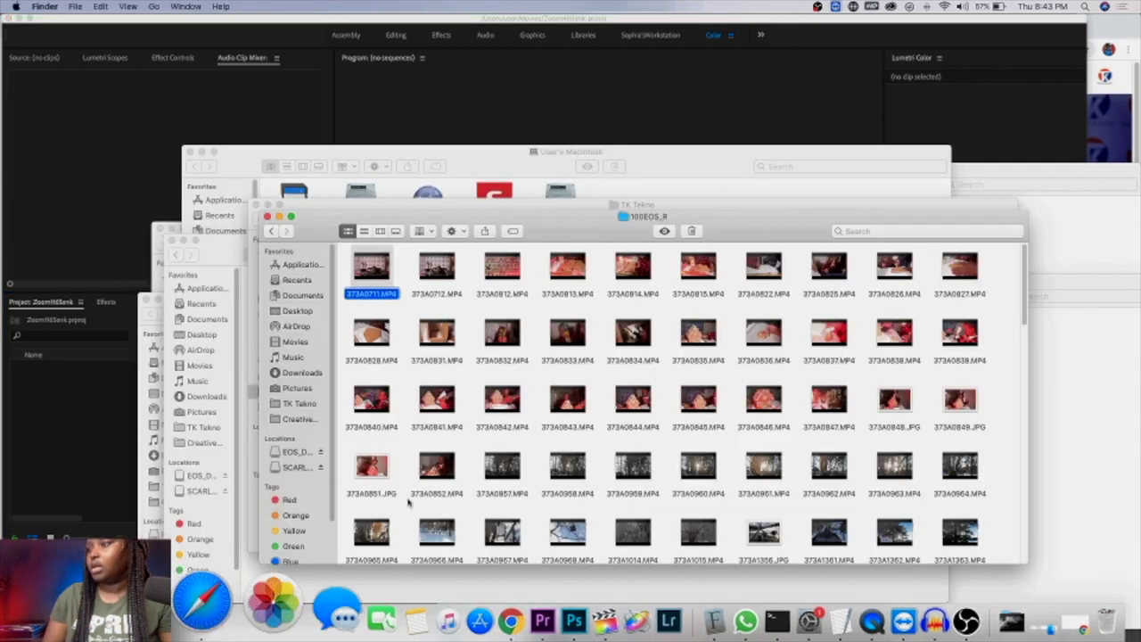
left_click_drag(1027, 313, 1049, 602)
left_click_drag(829, 517, 80, 446)
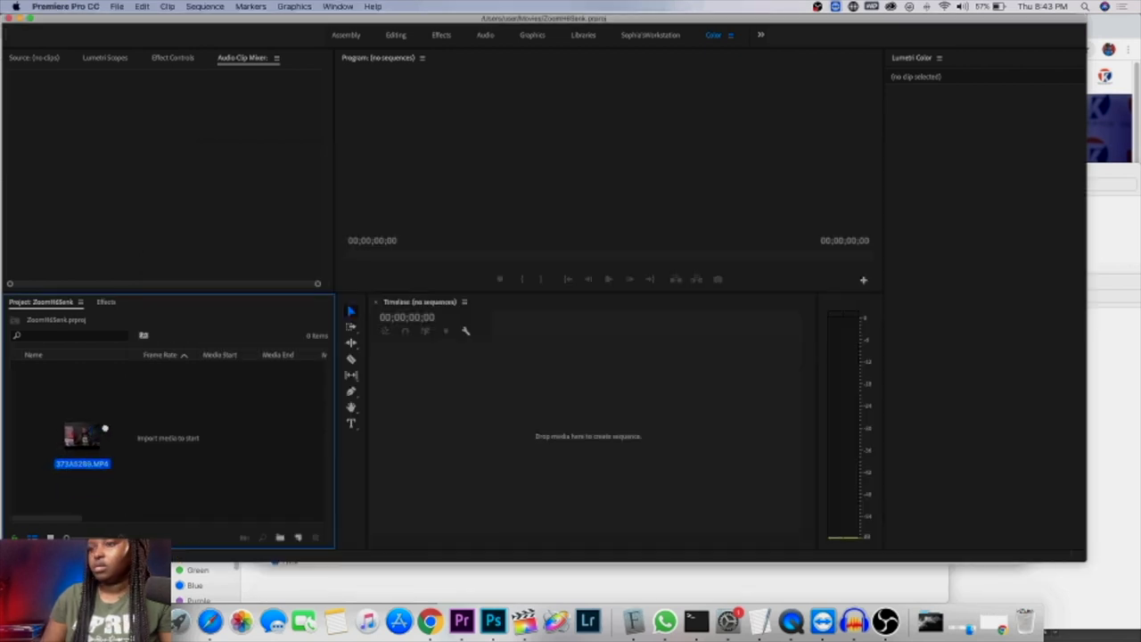
key("super+Tab")
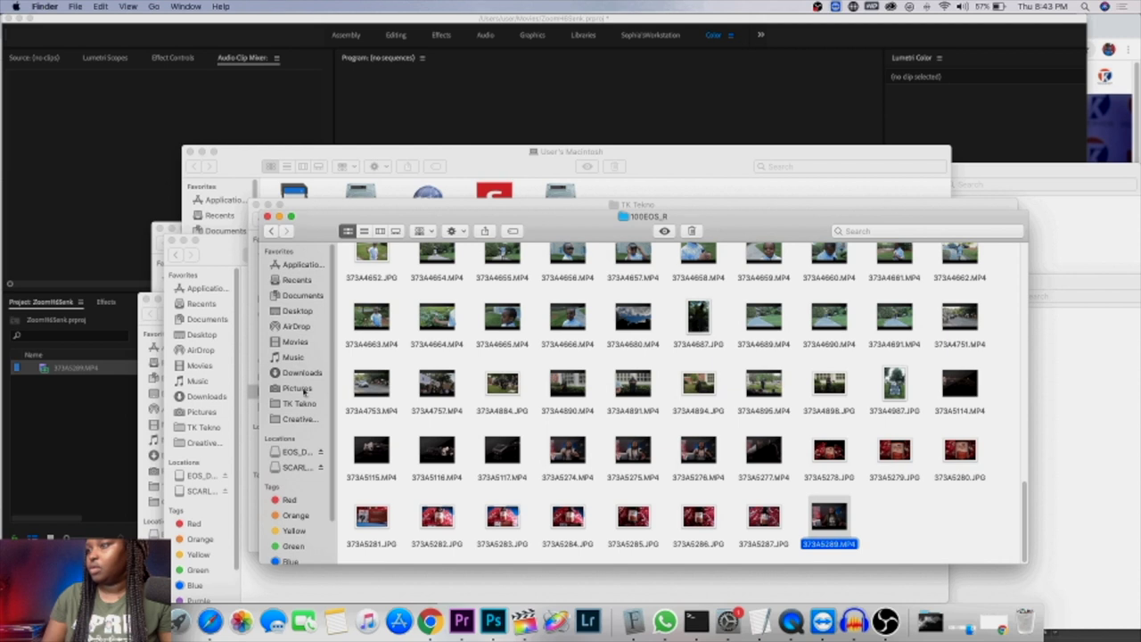
left_click(300, 342)
left_click_drag(401, 306, 68, 402)
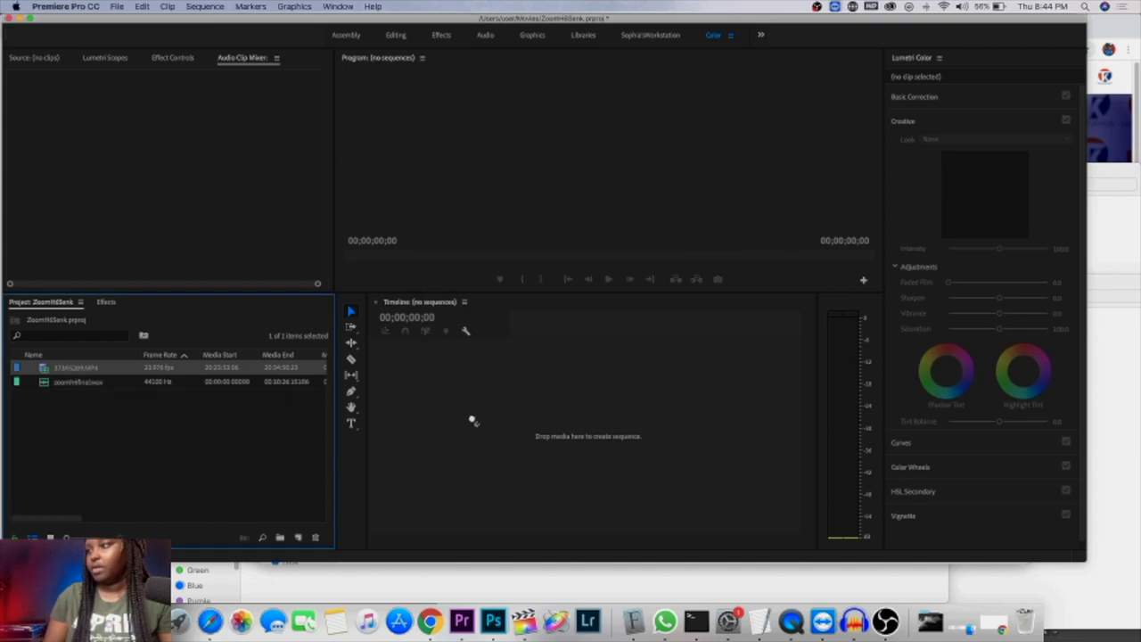
- Create a sequence from 373A5289.MP4 and place zoomh6final.wav at its start on audio track A2
left_click_drag(558, 429, 556, 428)
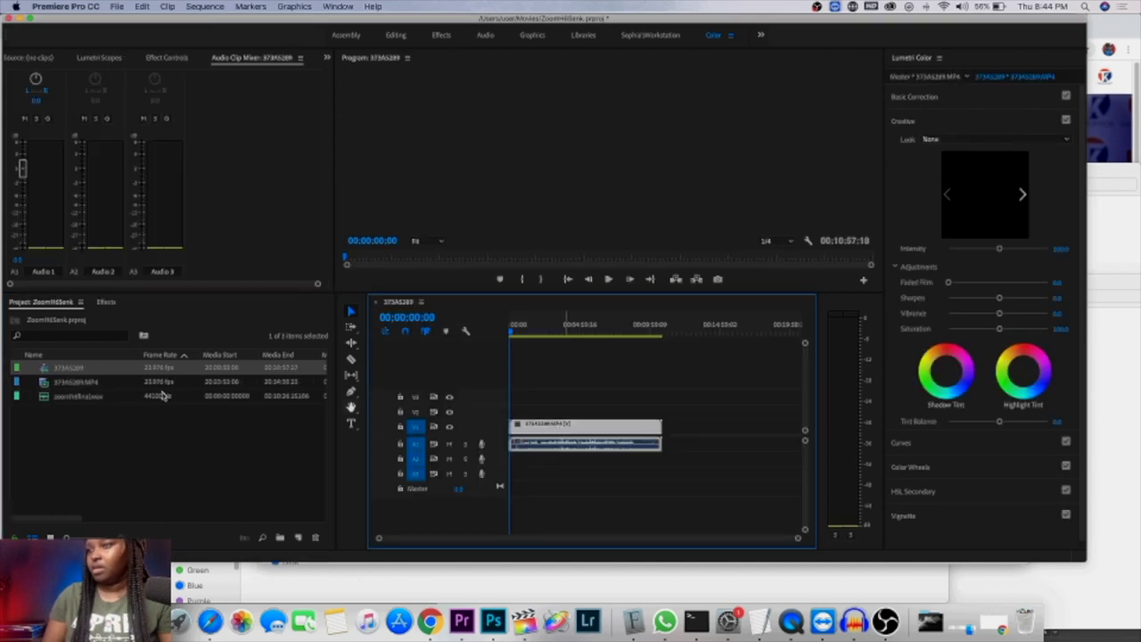
left_click(76, 397)
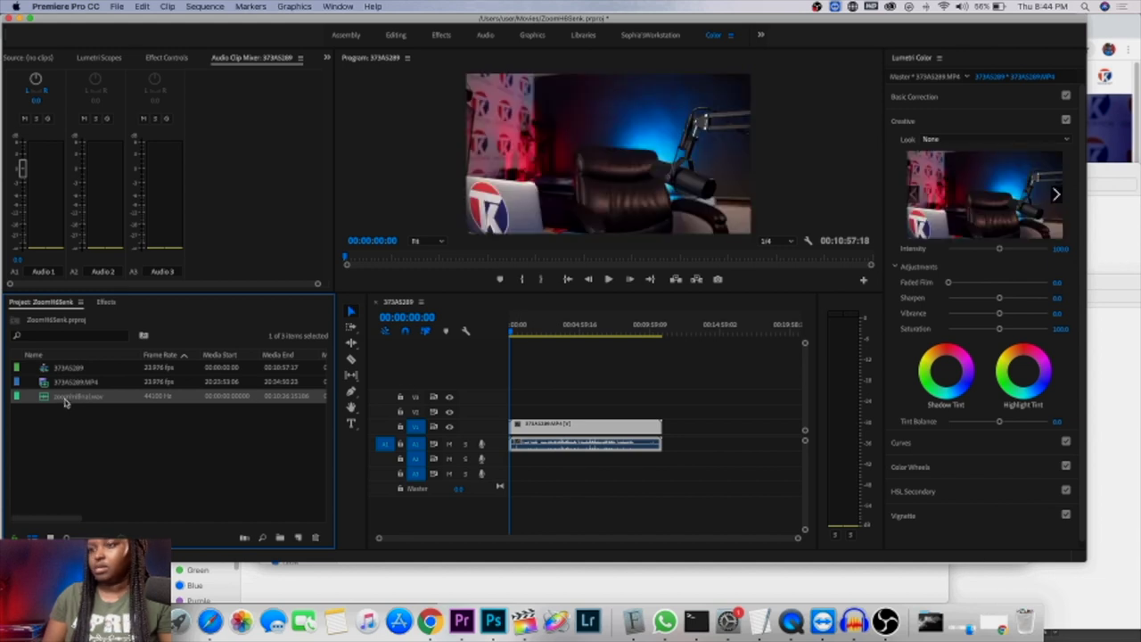
left_click_drag(80, 406, 507, 460)
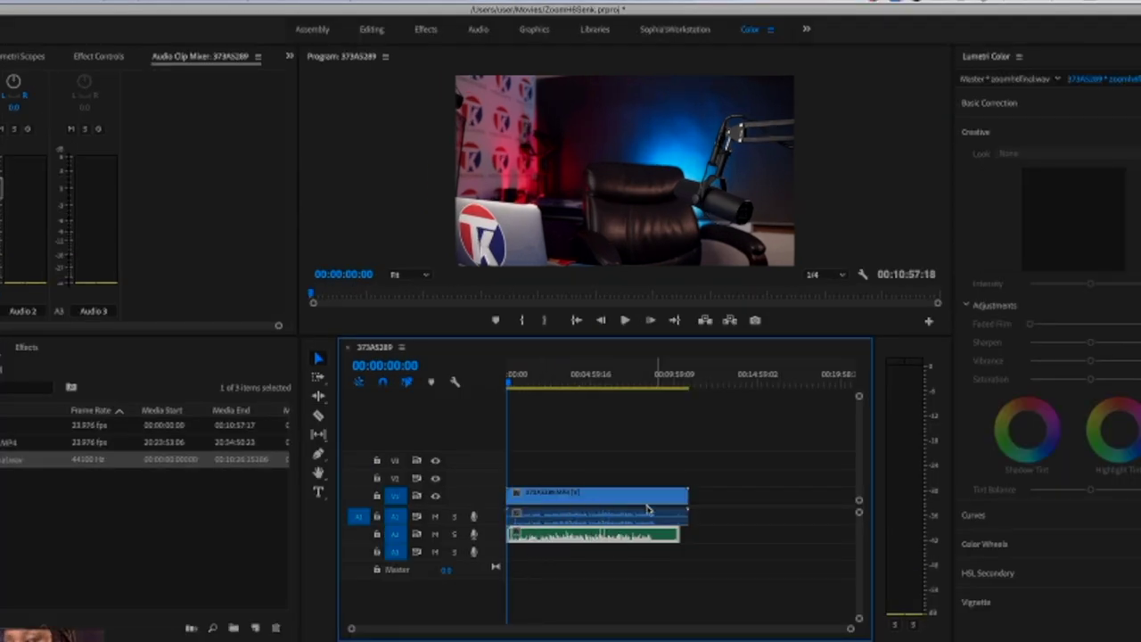
- Synchronize the video clip and the external recording by Audio, using track channel 1
left_click(593, 500)
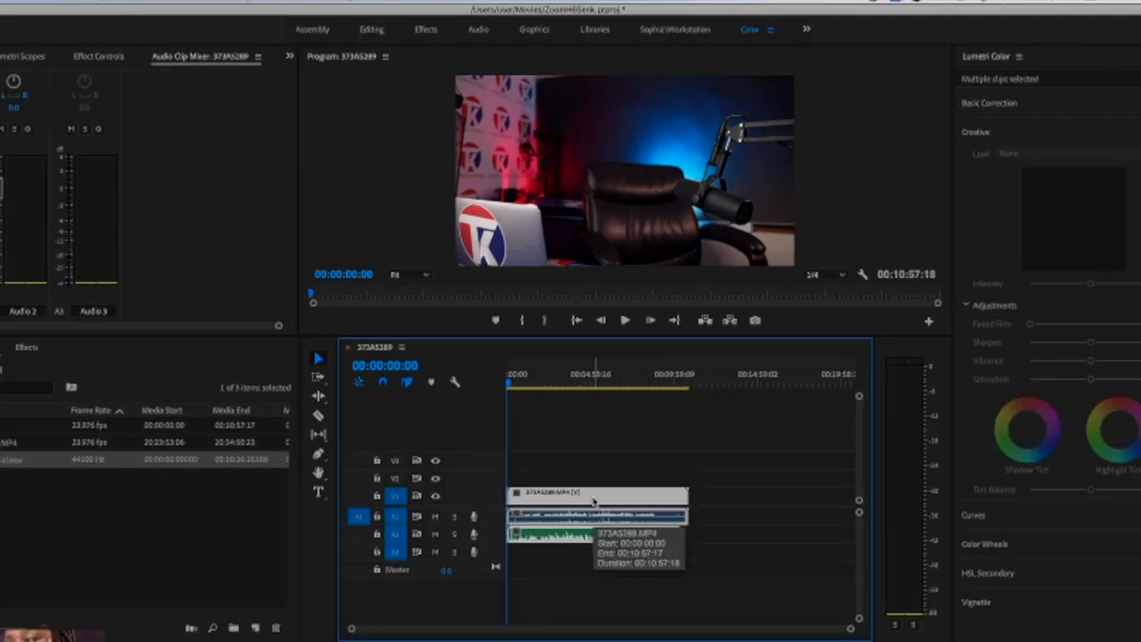
right_click(594, 502)
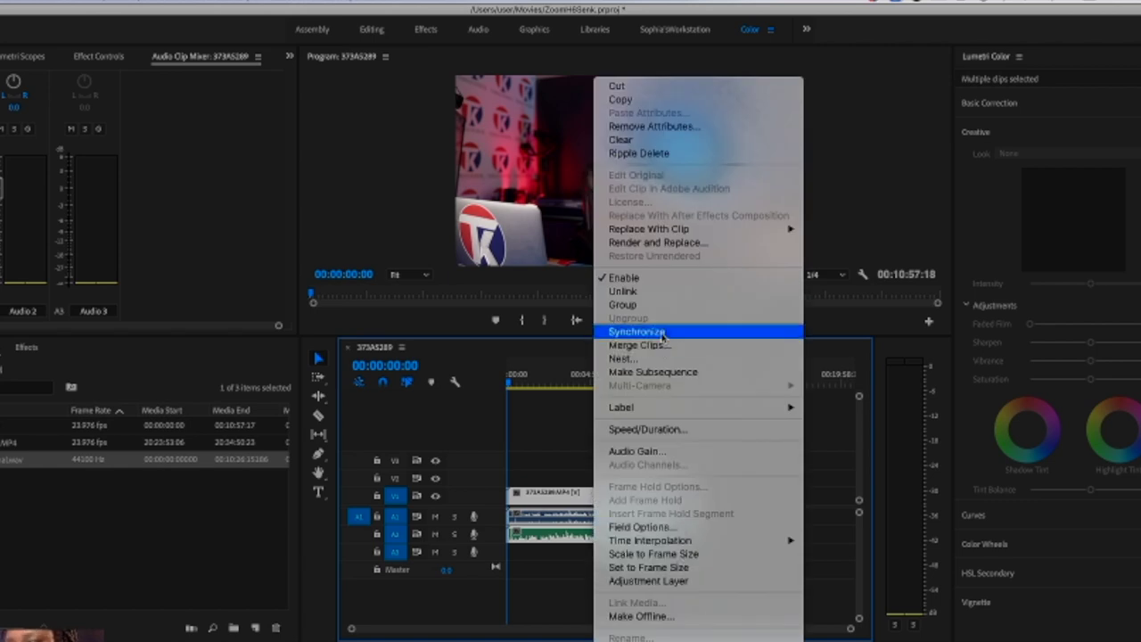
left_click(662, 333)
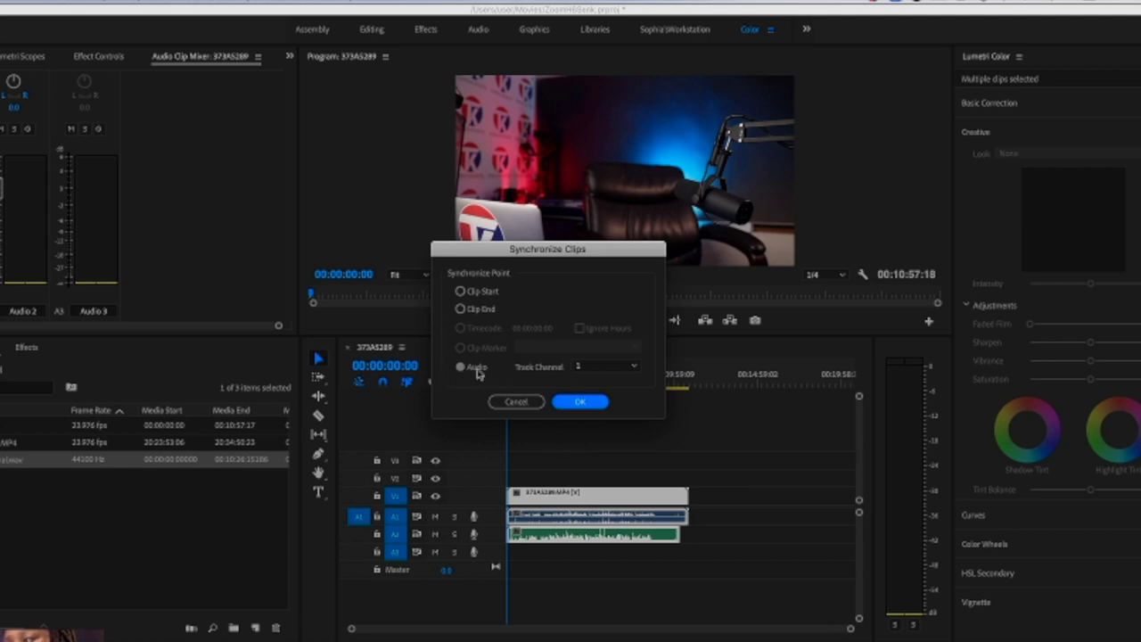
left_click(588, 402)
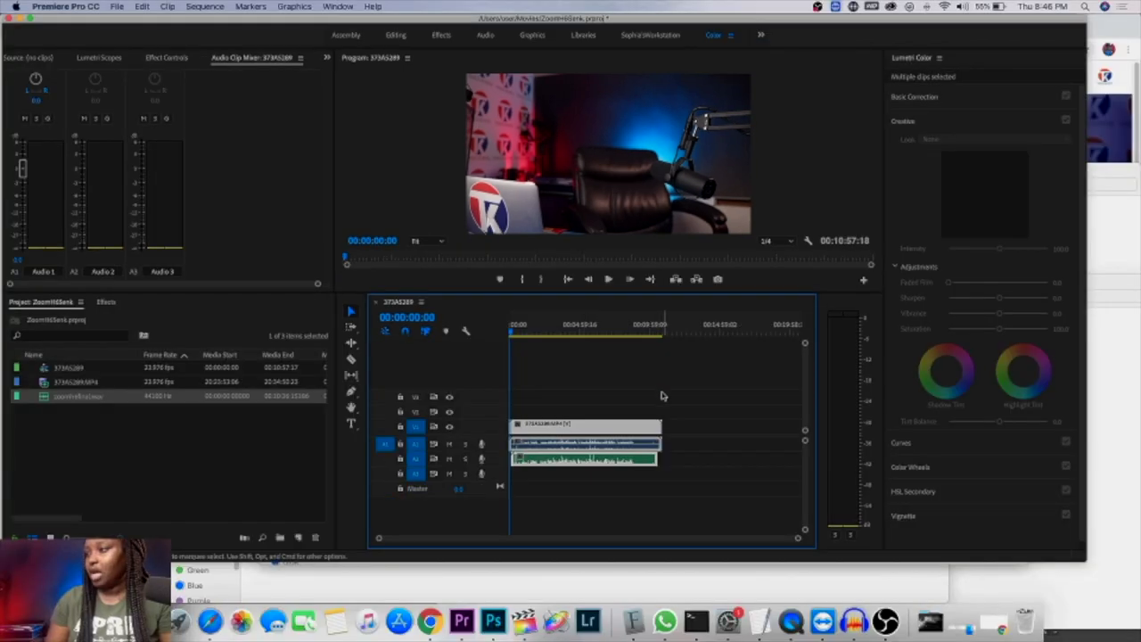
- Play the sequence from the beginning to check the synchronized sound
left_click(614, 437)
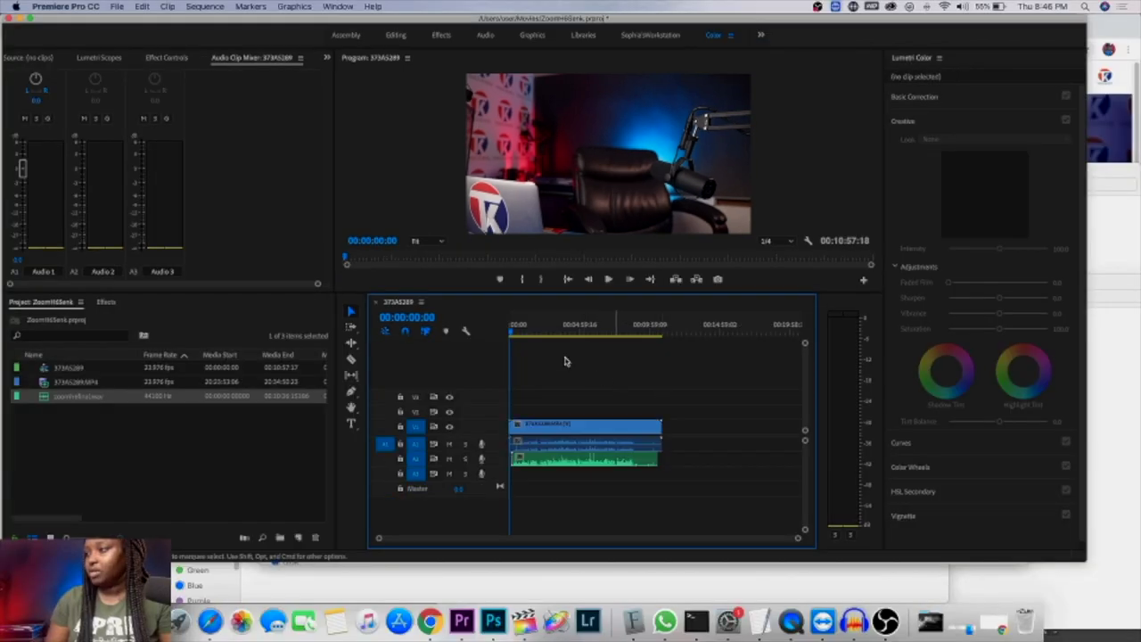
left_click_drag(511, 332, 510, 339)
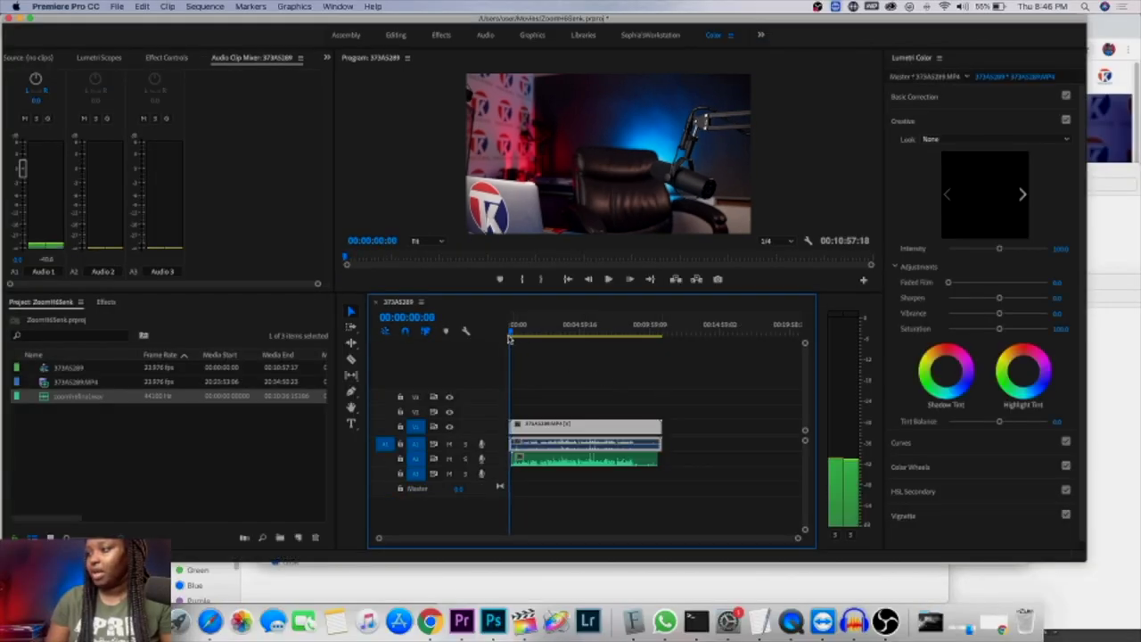
key("space")
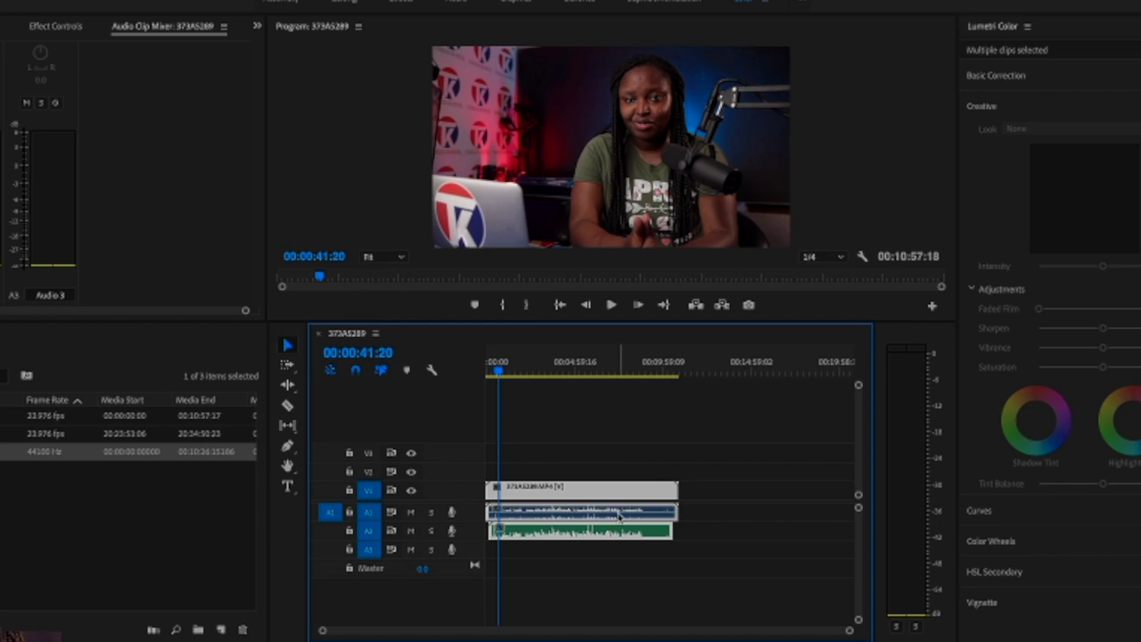
- Unlink the video clip from its camera audio and delete that audio from track A1
left_click(704, 481)
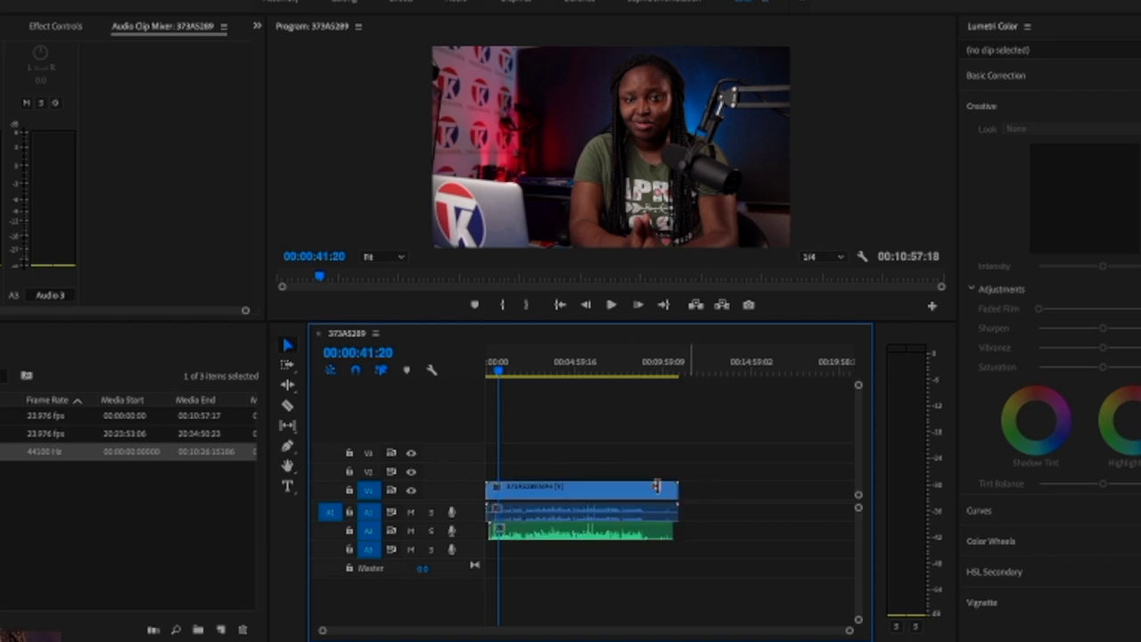
left_click(624, 495)
right_click(609, 500)
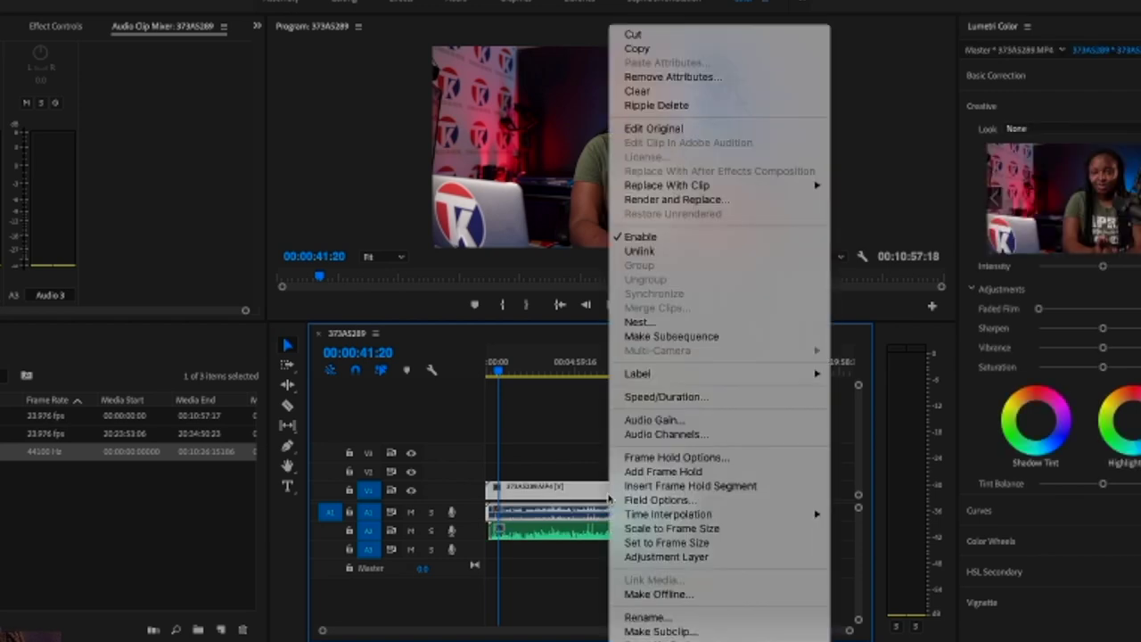
left_click(639, 252)
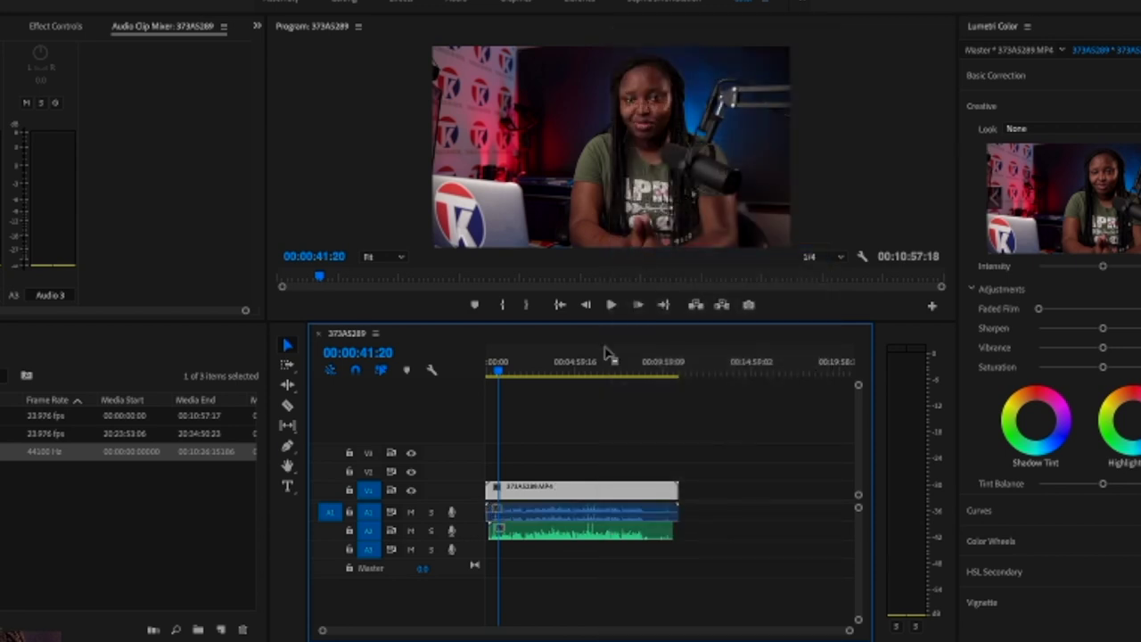
left_click(558, 516)
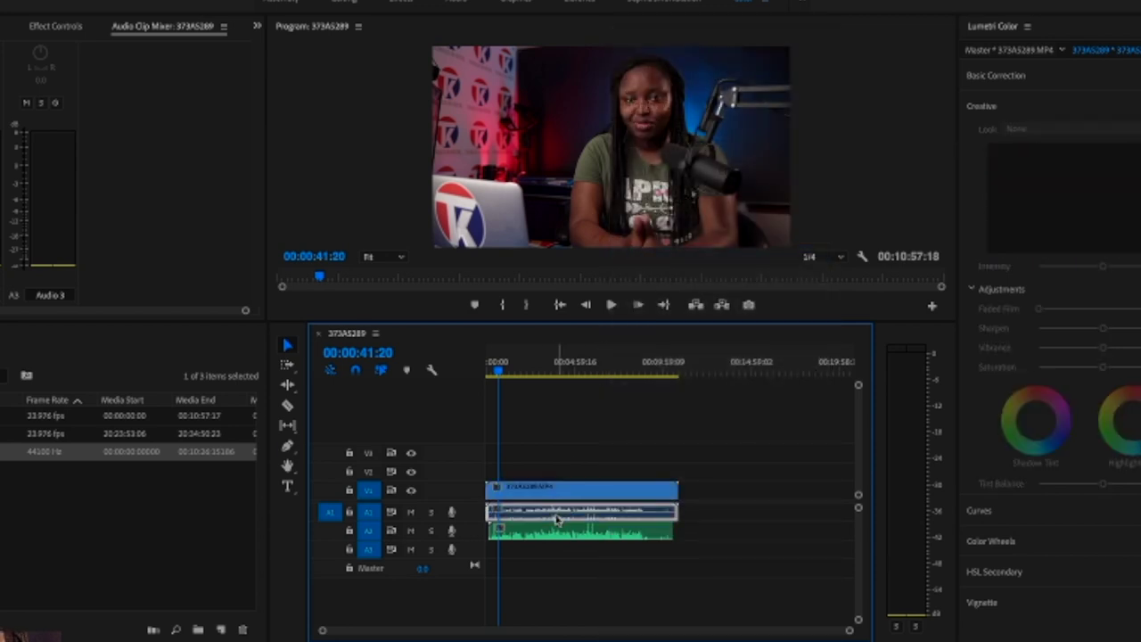
key("Delete")
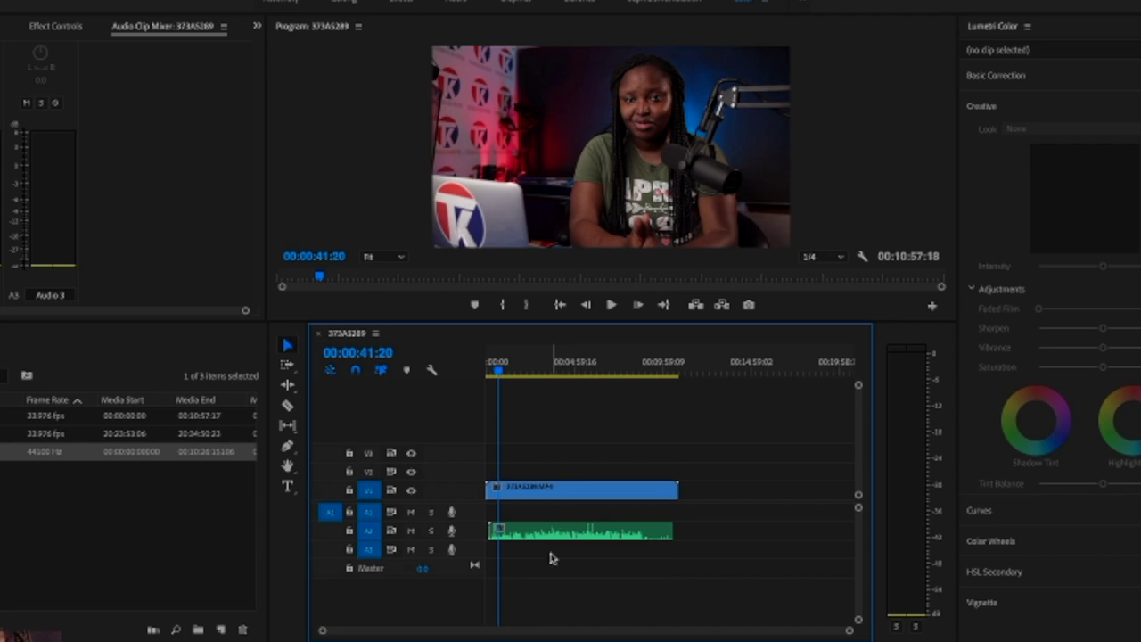
left_click_drag(501, 371, 514, 371)
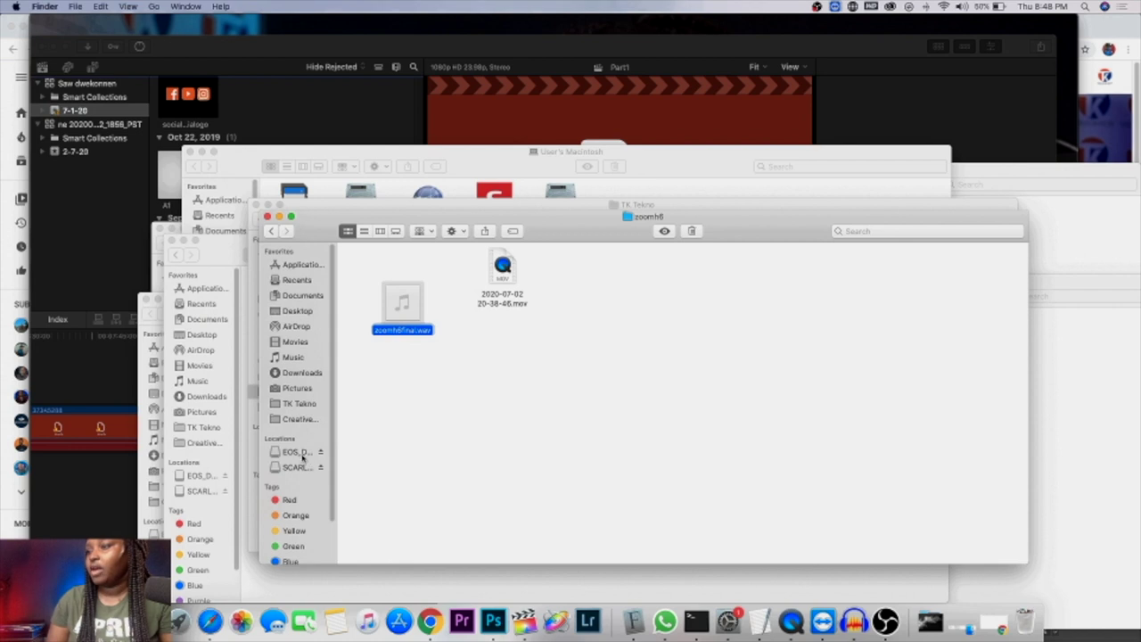
- Import 373A5289.MP4 from the EOS camera card into the 7-1-20 event in Final Cut Pro
left_click(303, 456)
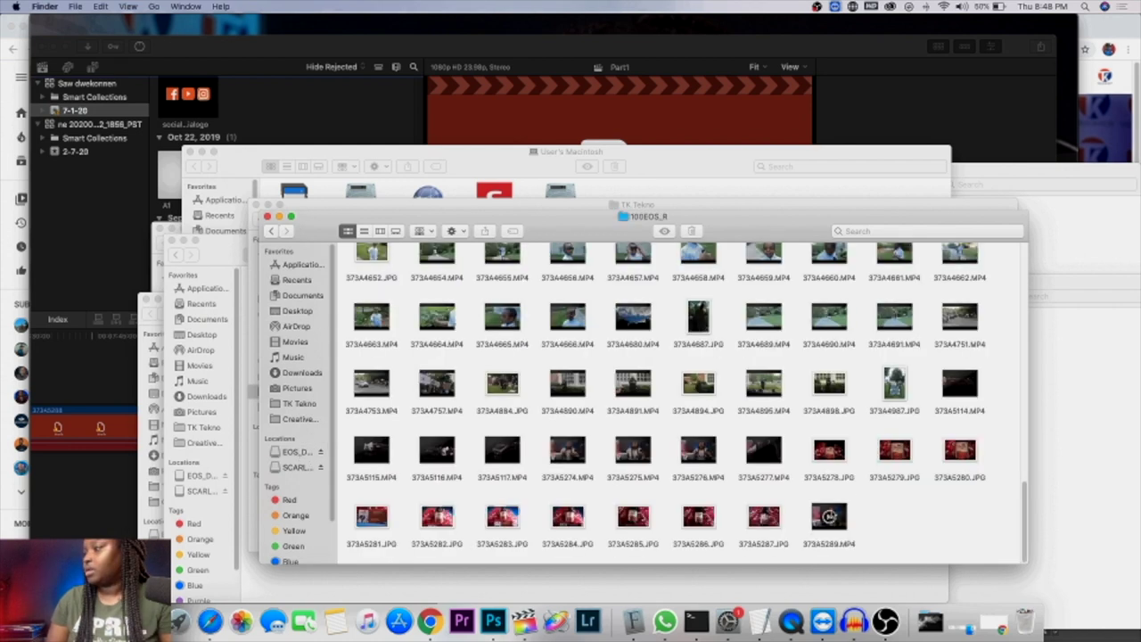
left_click(830, 516)
left_click_drag(839, 511, 283, 200)
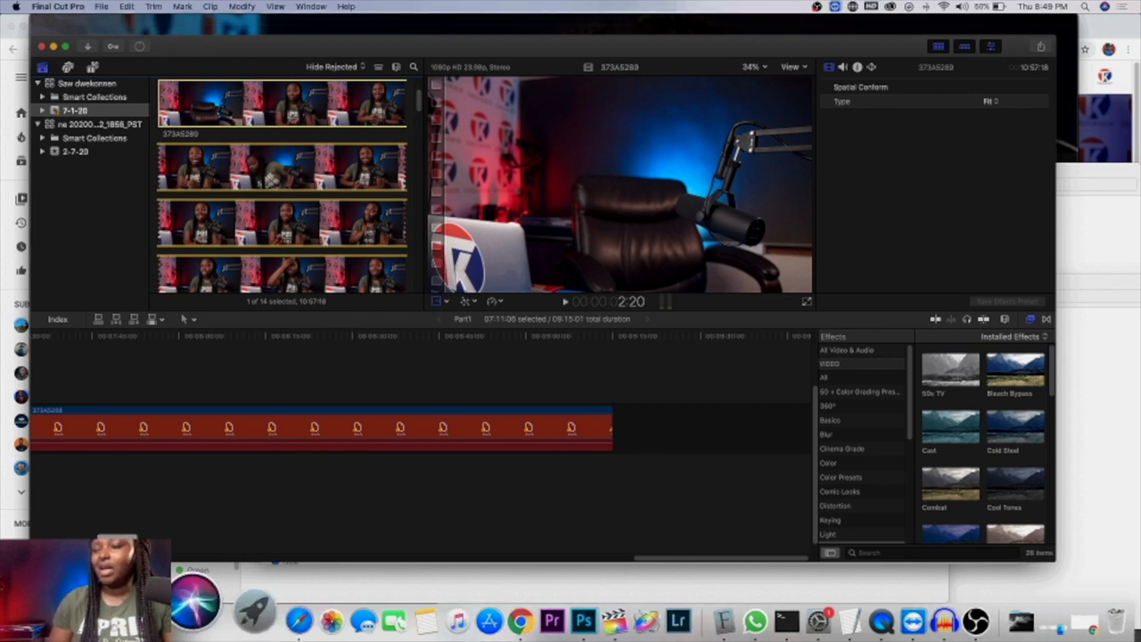
- Import zoomh6final.wav from the zoomh6 folder in Finder into the same Final Cut Pro event
key("shift+super+r")
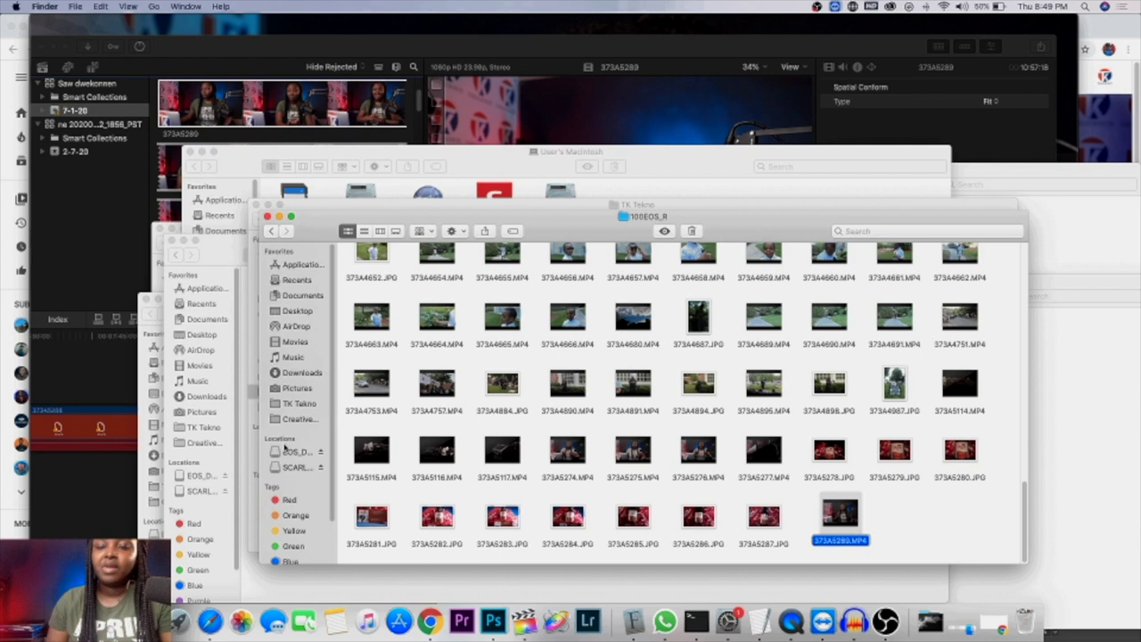
left_click(295, 455)
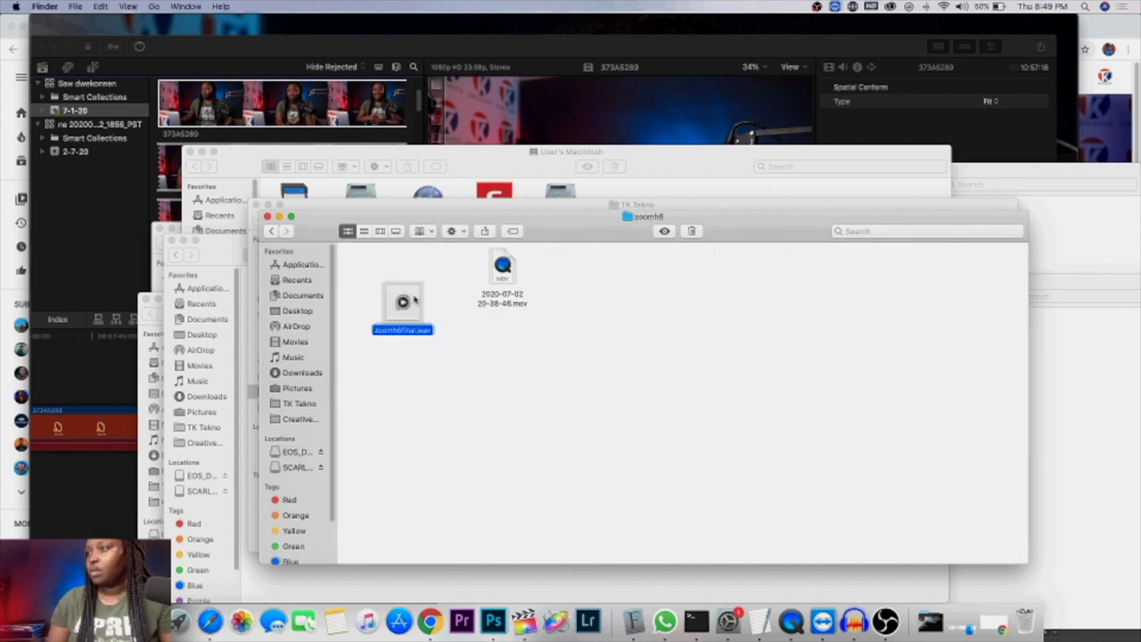
left_click_drag(413, 299, 127, 200)
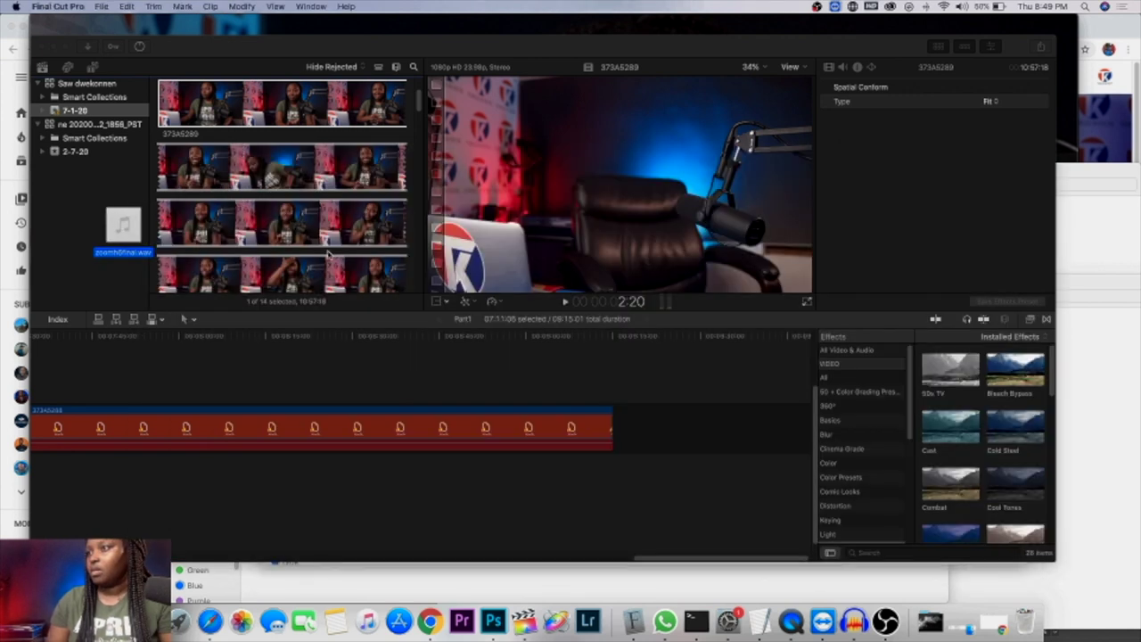
left_click_drag(355, 267, 409, 264)
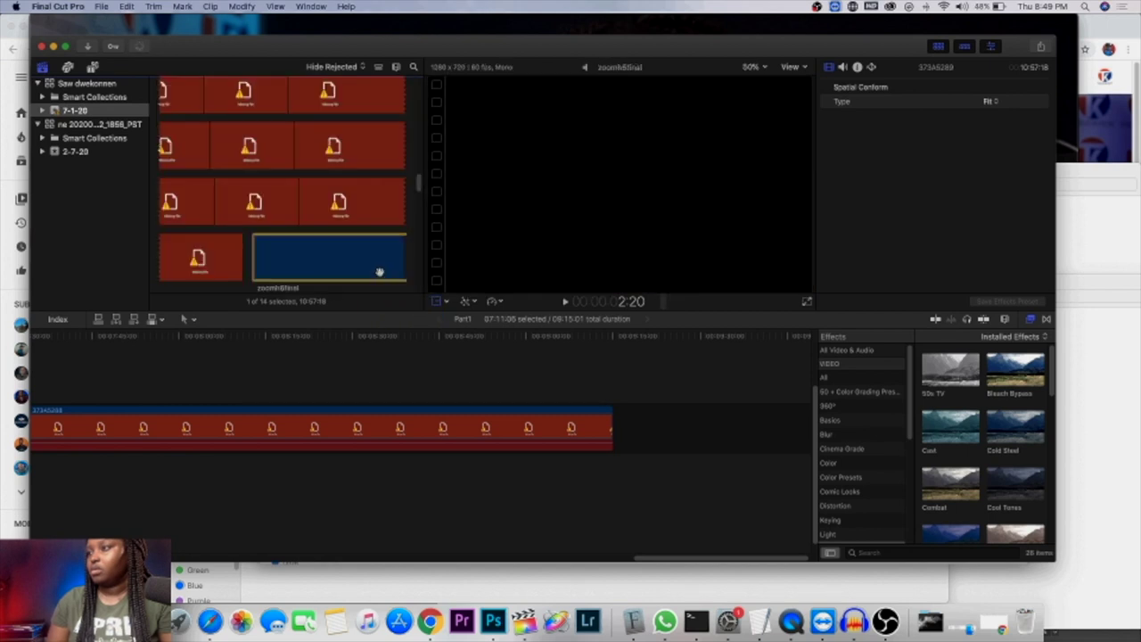
- Synchronize 373A5289 and zoomh6final by audio in event 7-1-20, disabling the AV clip's audio and naming the result "ZoomH6 - Synchronized Clip"
scroll(381, 269, "up", 6)
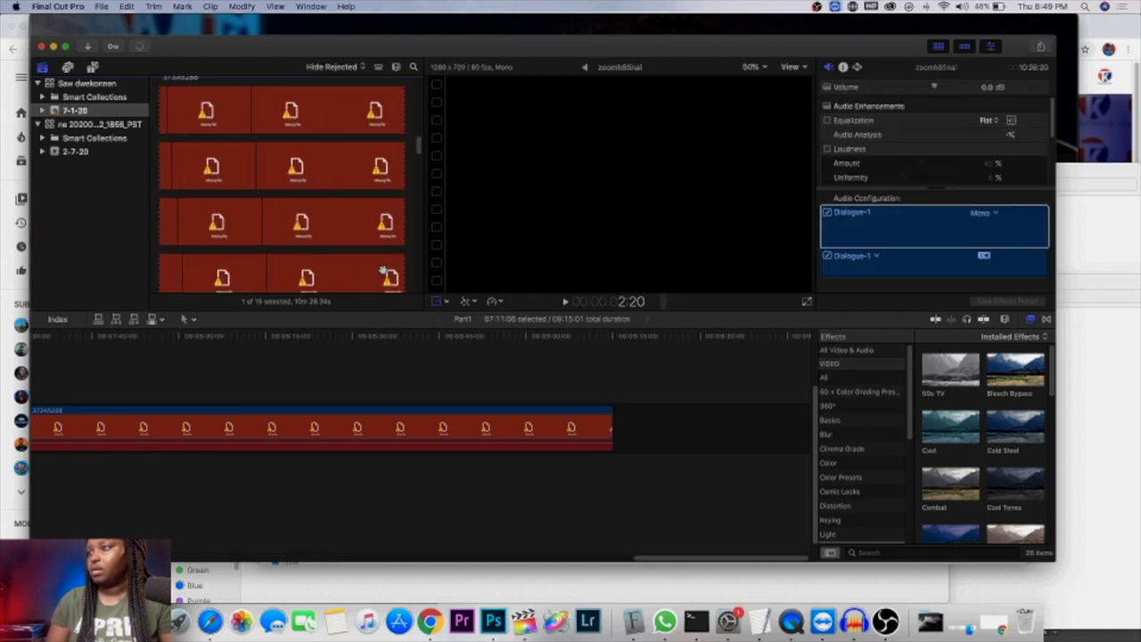
scroll(383, 269, "up", 3)
scroll(383, 269, "down", 3)
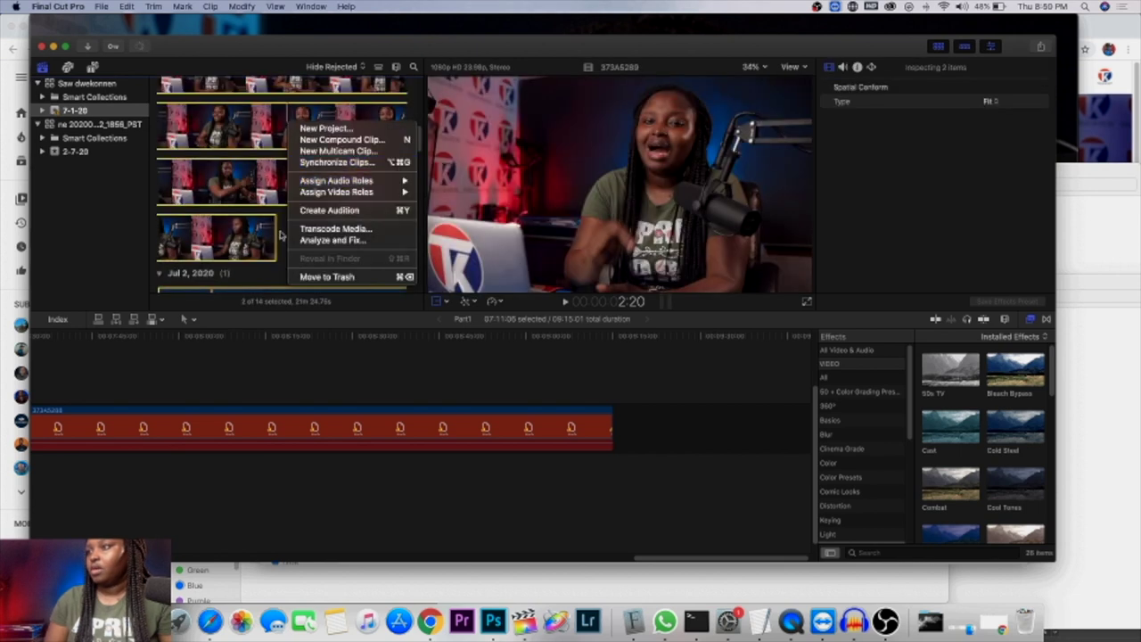
left_click(281, 236)
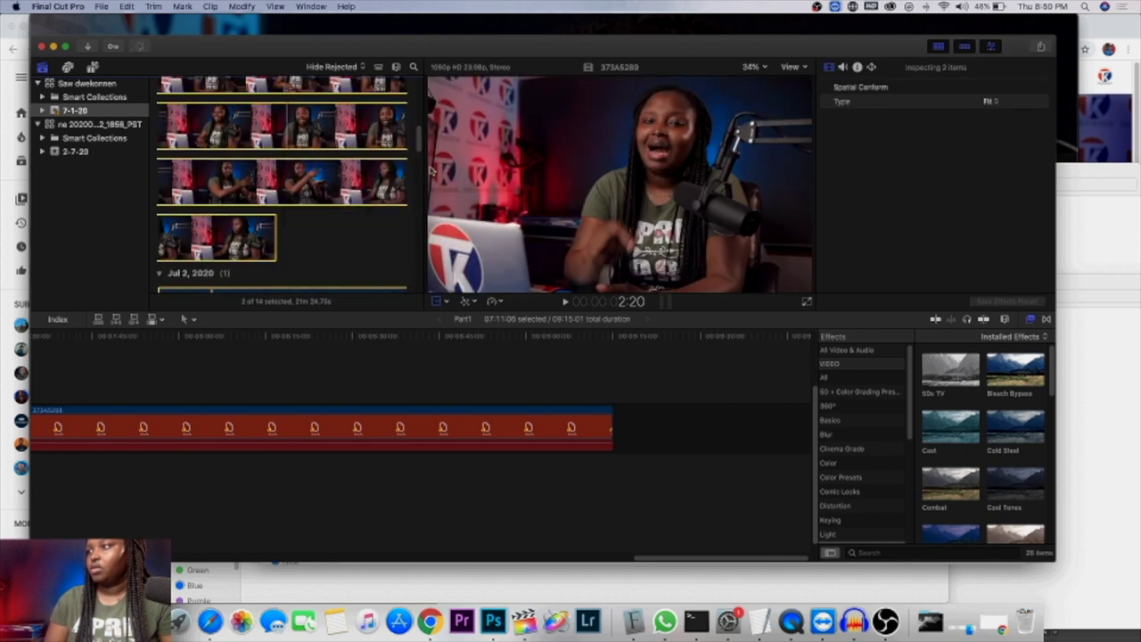
right_click(314, 131)
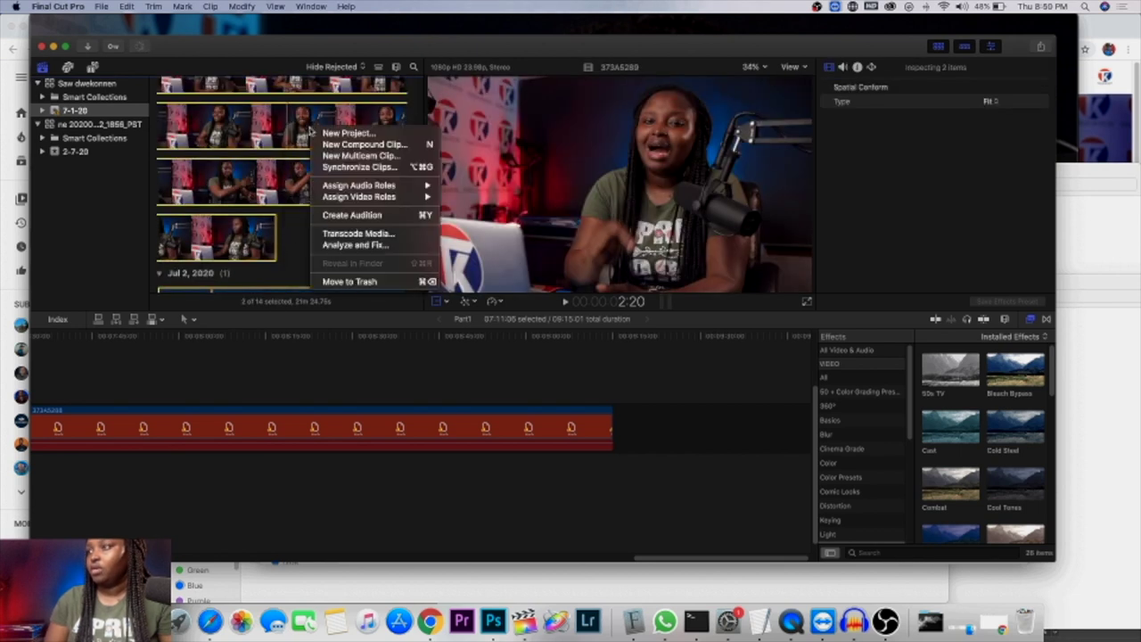
left_click(365, 167)
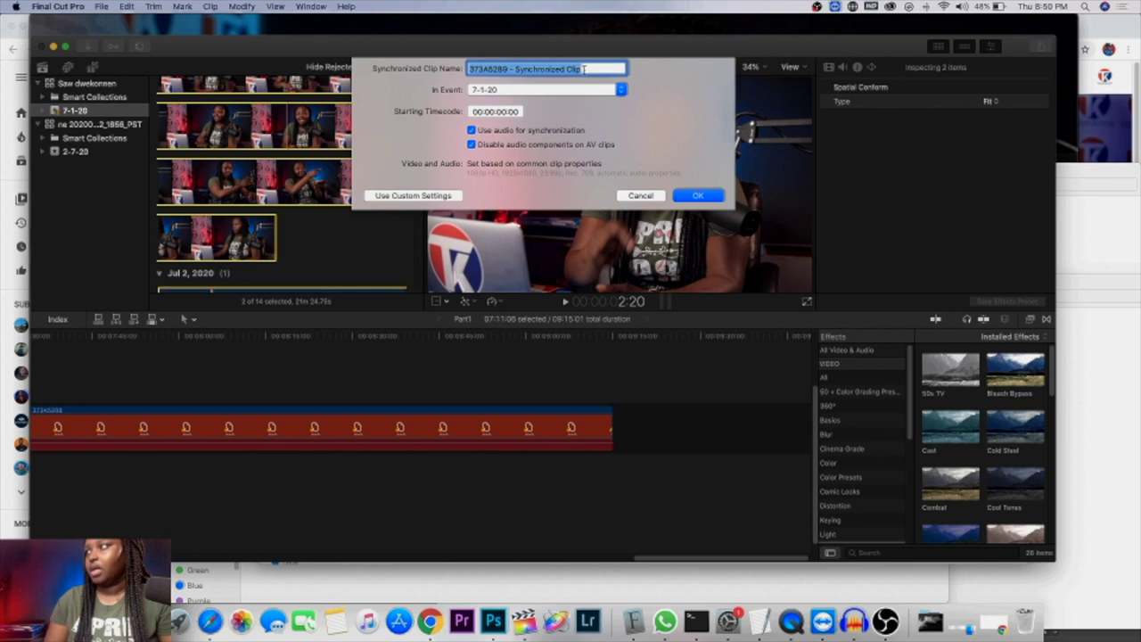
left_click(584, 68)
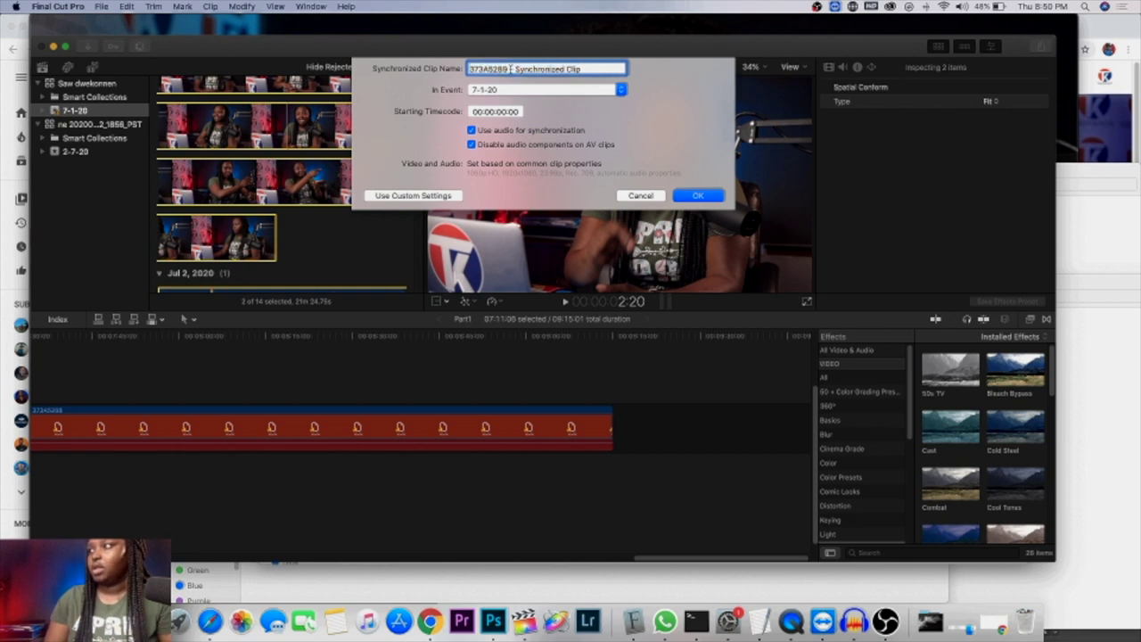
left_click_drag(508, 69, 469, 68)
key("BackSpace")
type("ZoomH6")
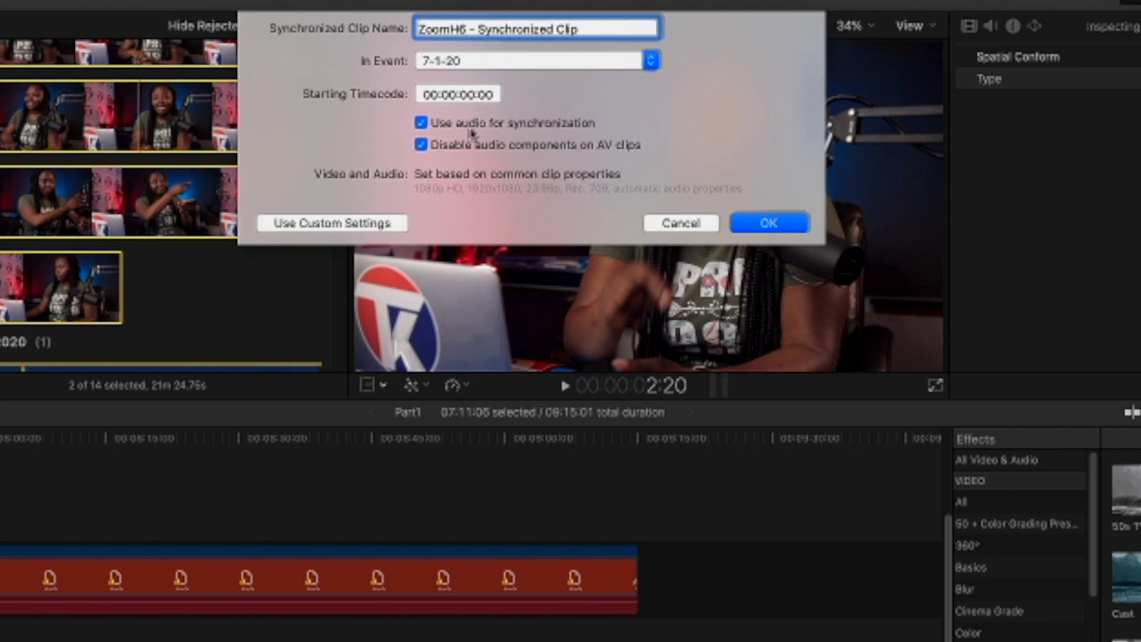
left_click(769, 223)
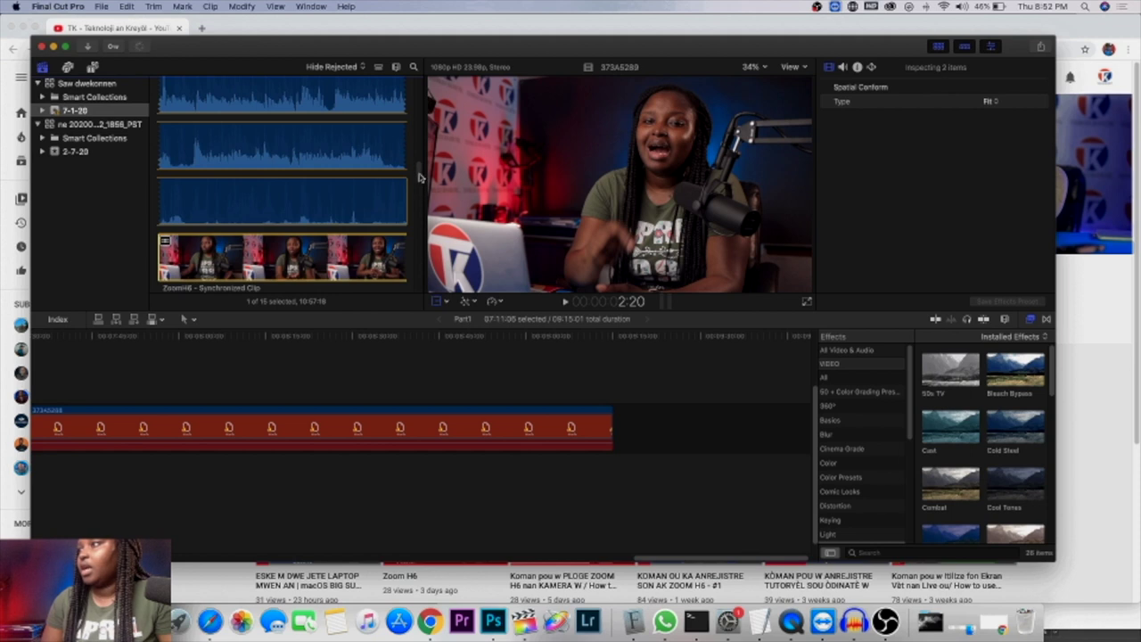
- Add the ZoomH6 - Synchronized Clip from the browser to the end of the Part1 timeline
left_click_drag(419, 176, 421, 186)
left_click(265, 175)
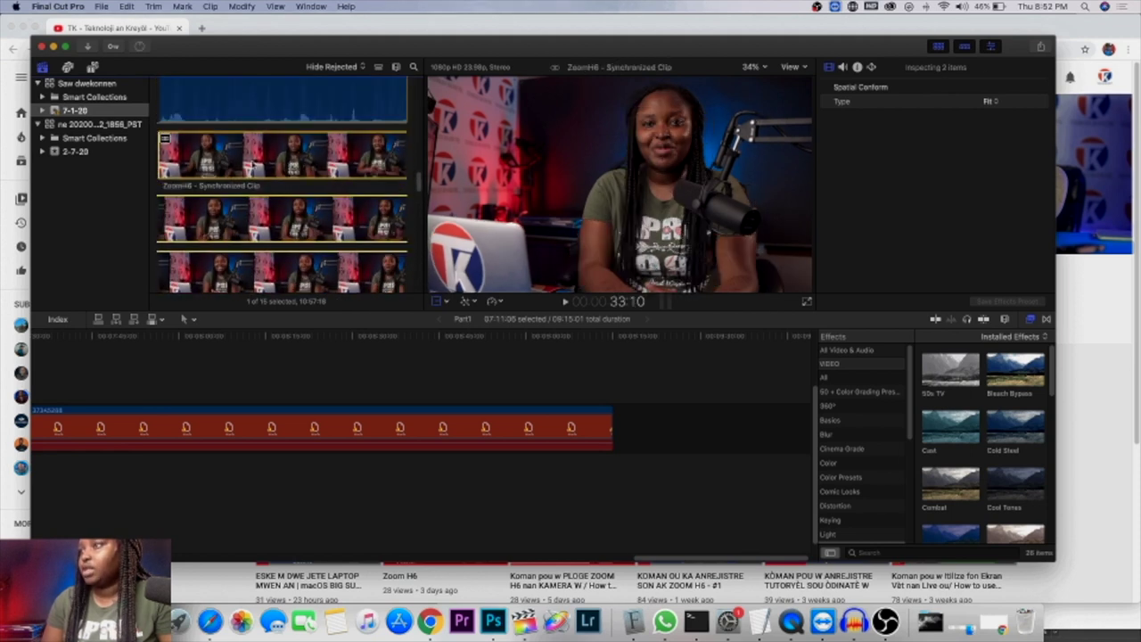
left_click_drag(248, 157, 675, 446)
key("e")
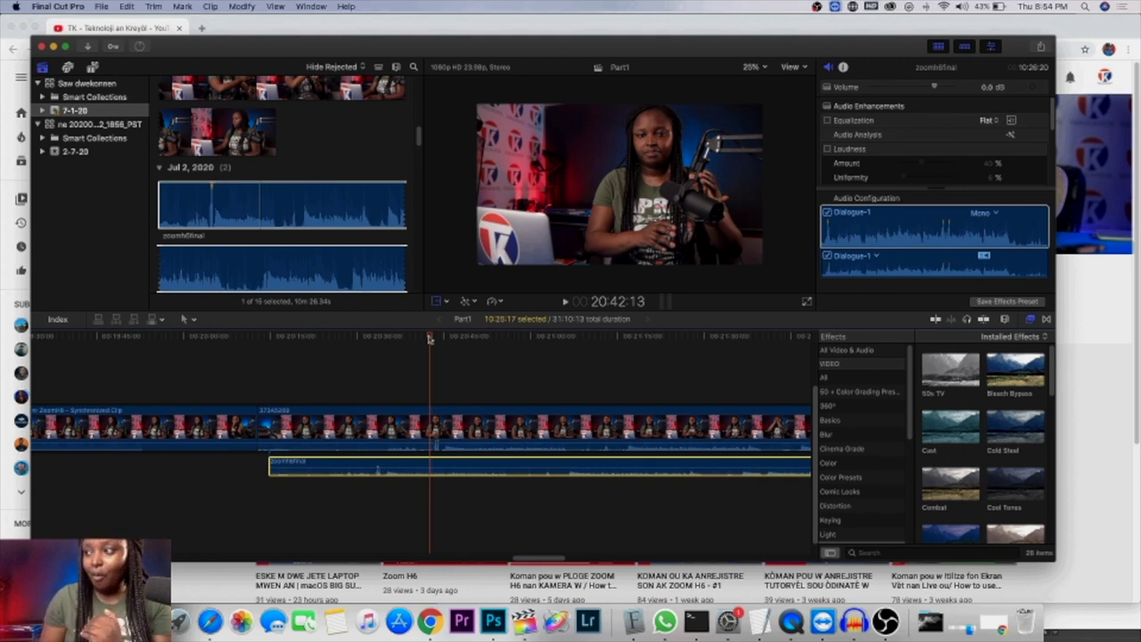
- Shift the zoomh6final audio in the timeline so its clap spikes sit roughly under the camera audio's claps
left_click_drag(430, 356, 379, 364)
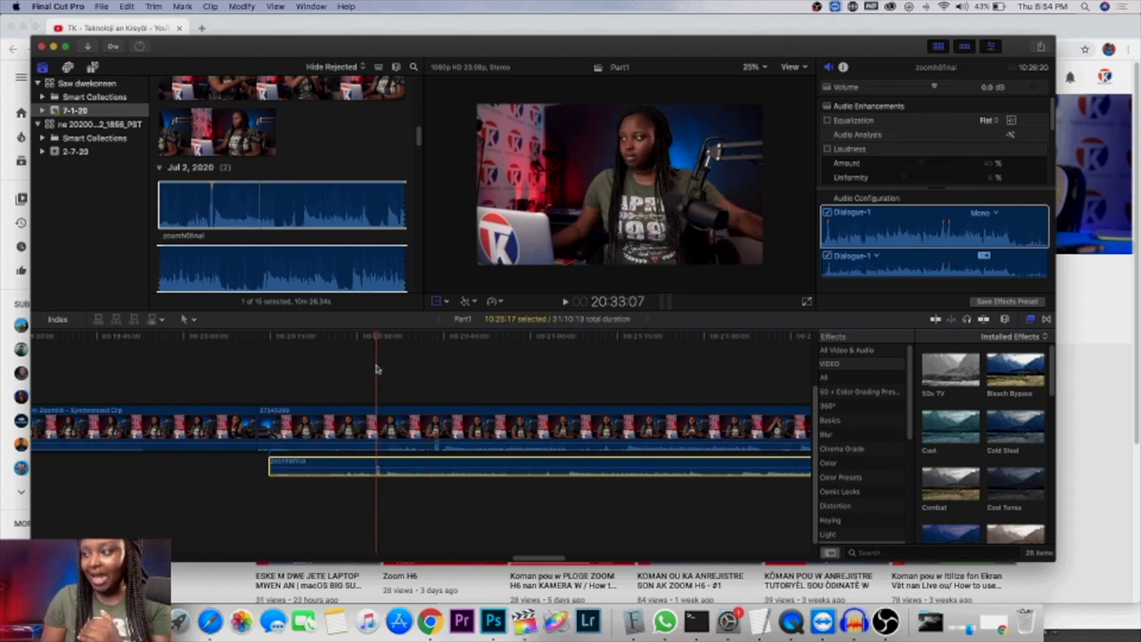
left_click(187, 318)
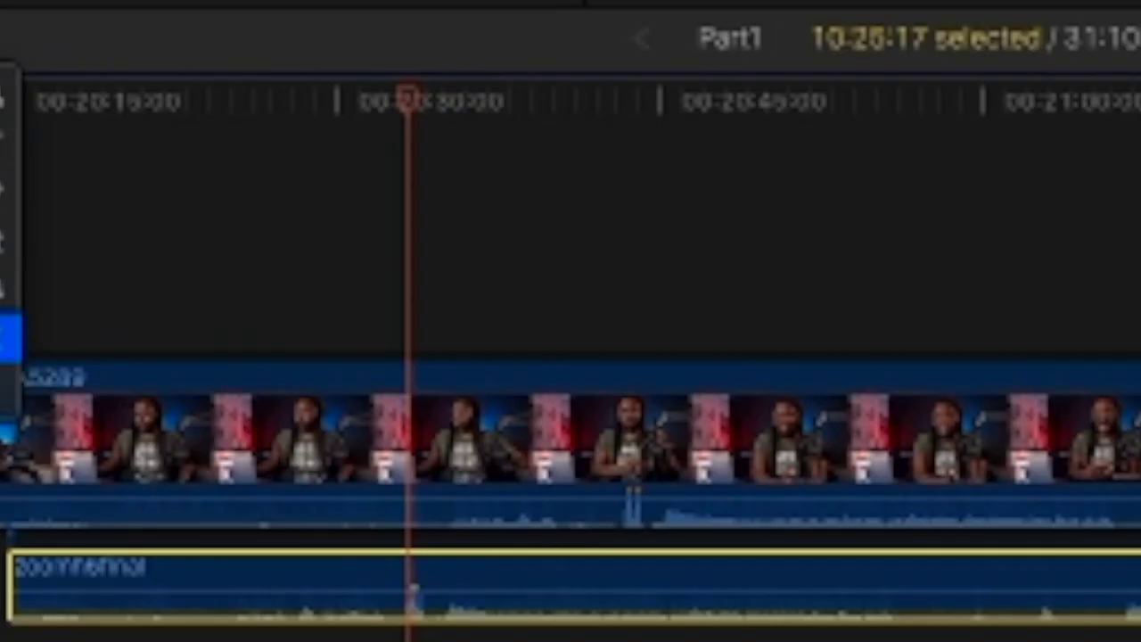
left_click(11, 335)
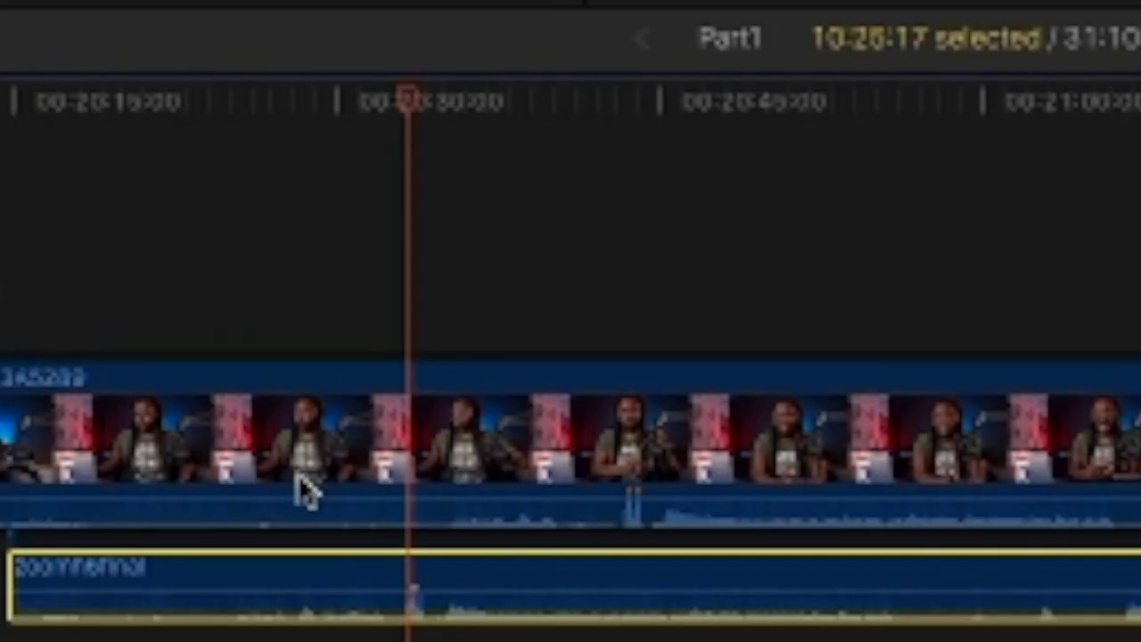
left_click(419, 606)
left_click(428, 609)
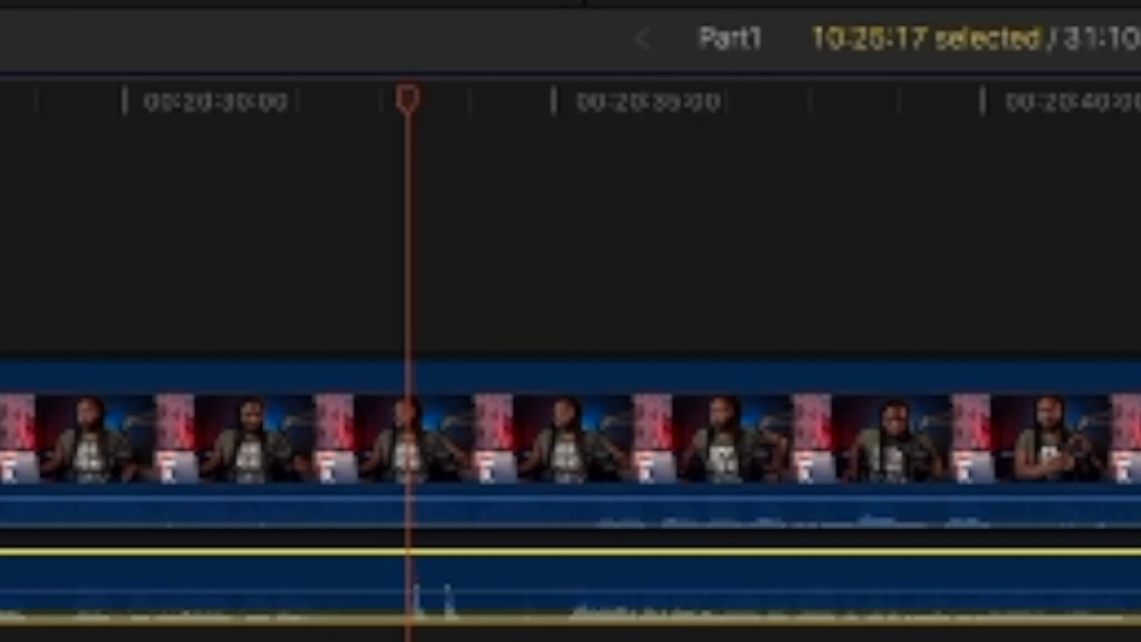
left_click_drag(540, 565, 683, 542)
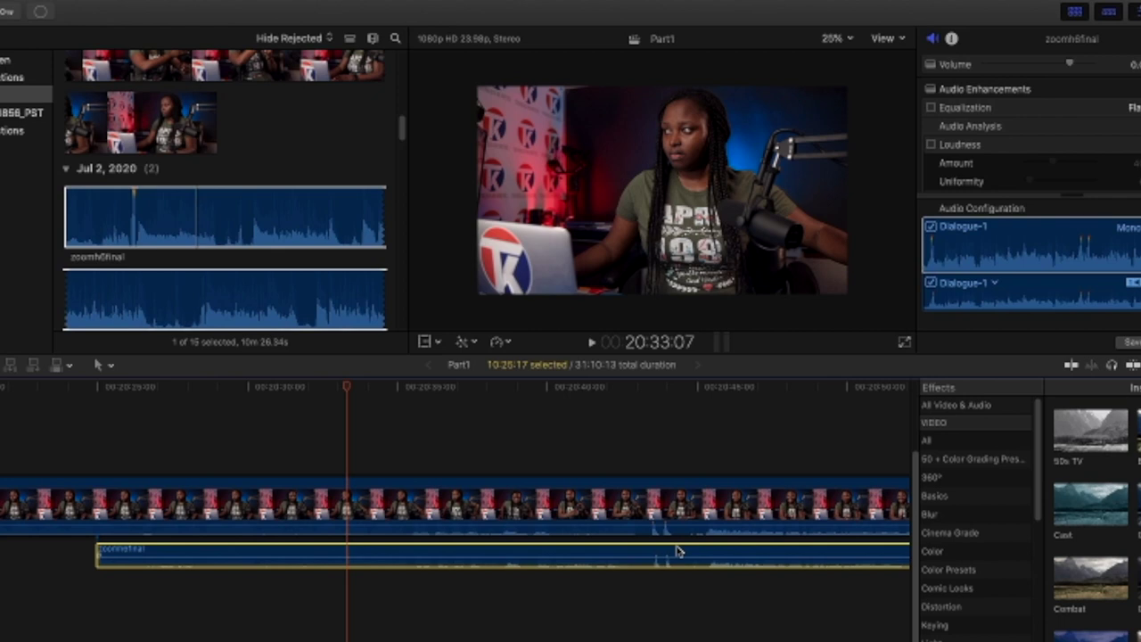
- Disable the zoomh6final clip and play the clap section to hear only the camera audio
key("v")
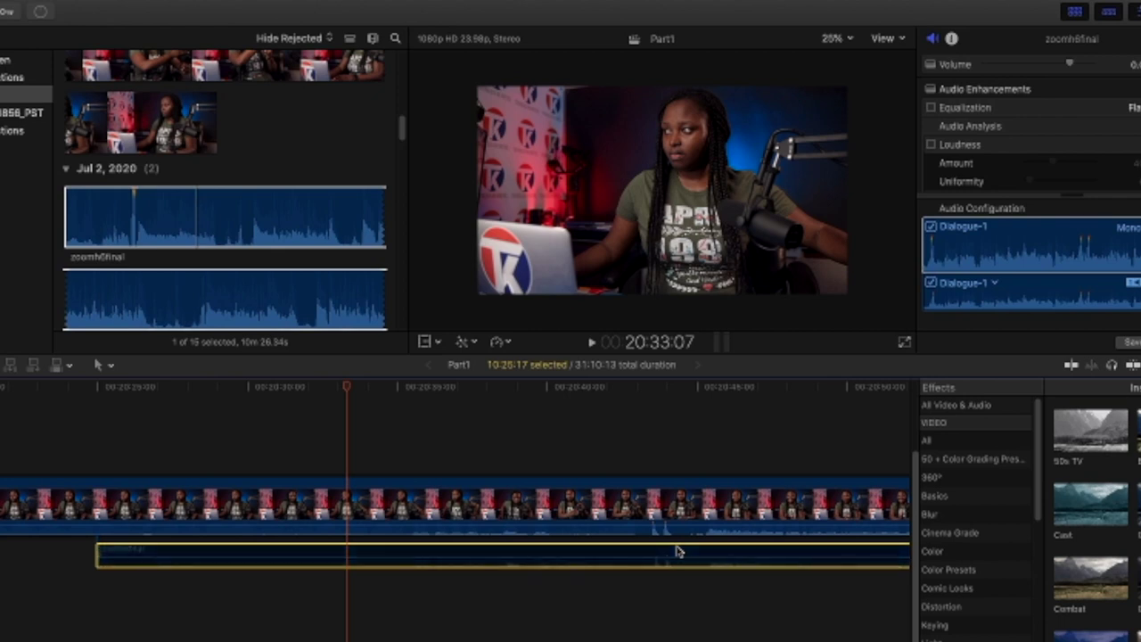
left_click(640, 391)
key("space")
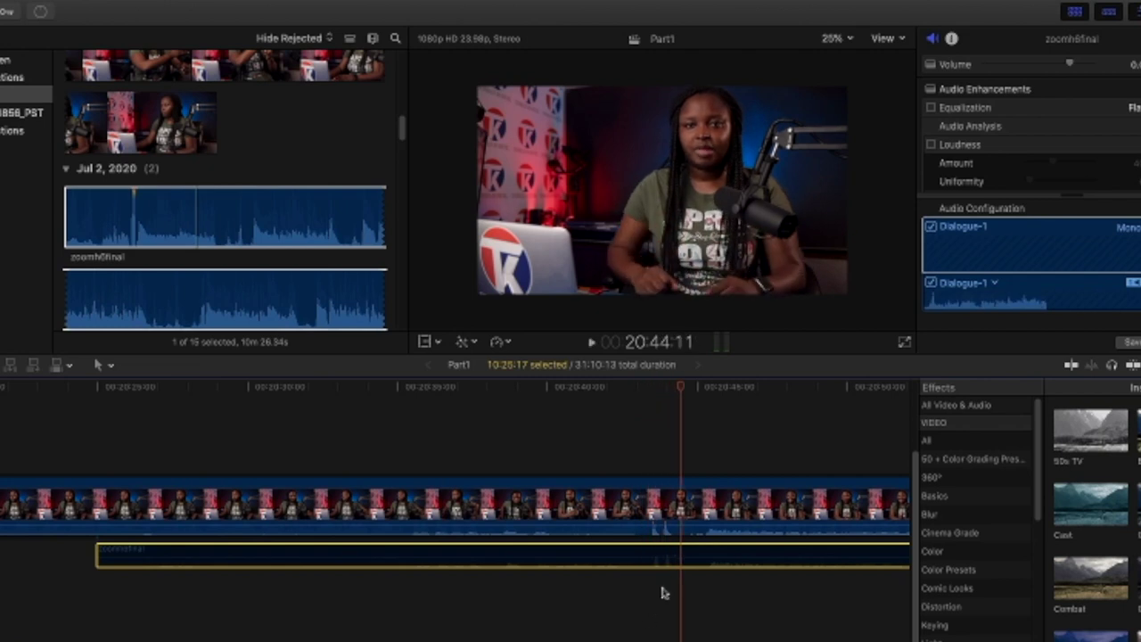
- Play the claps with the video clip disabled and only zoomh6final enabled, and re-enable the video clip
left_click(667, 524)
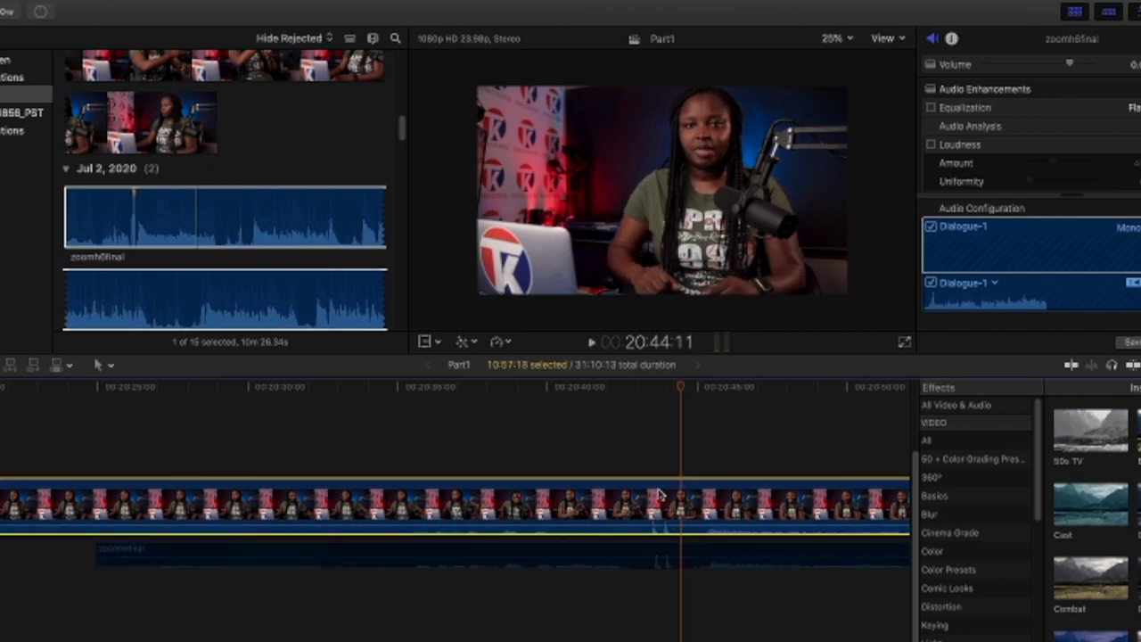
key("v")
left_click(651, 569)
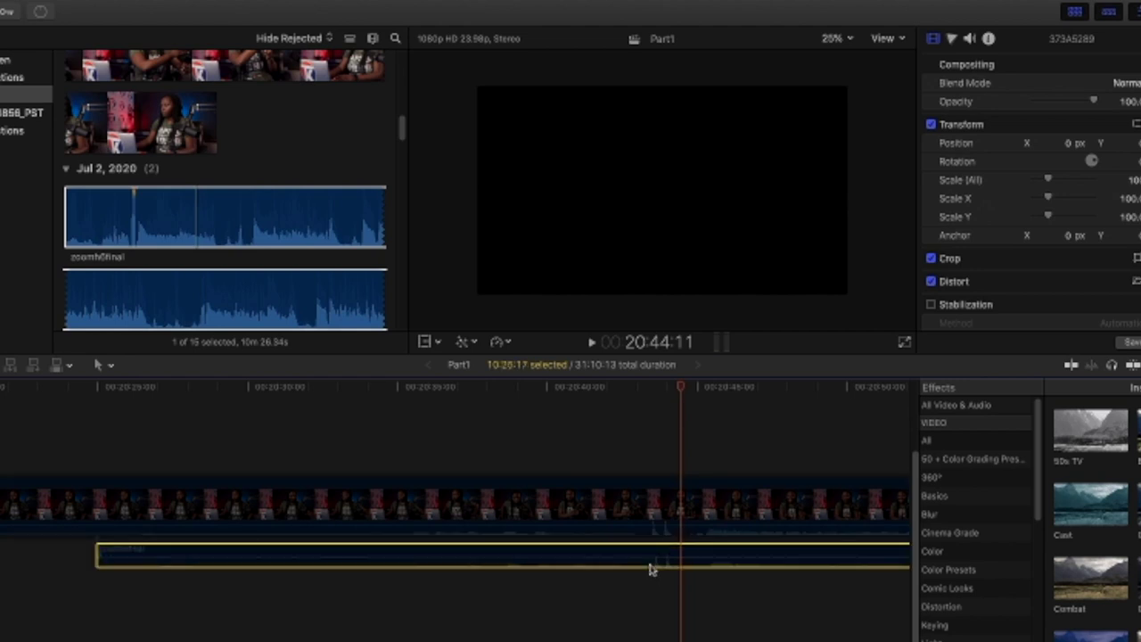
left_click_drag(677, 391, 653, 398)
key("space")
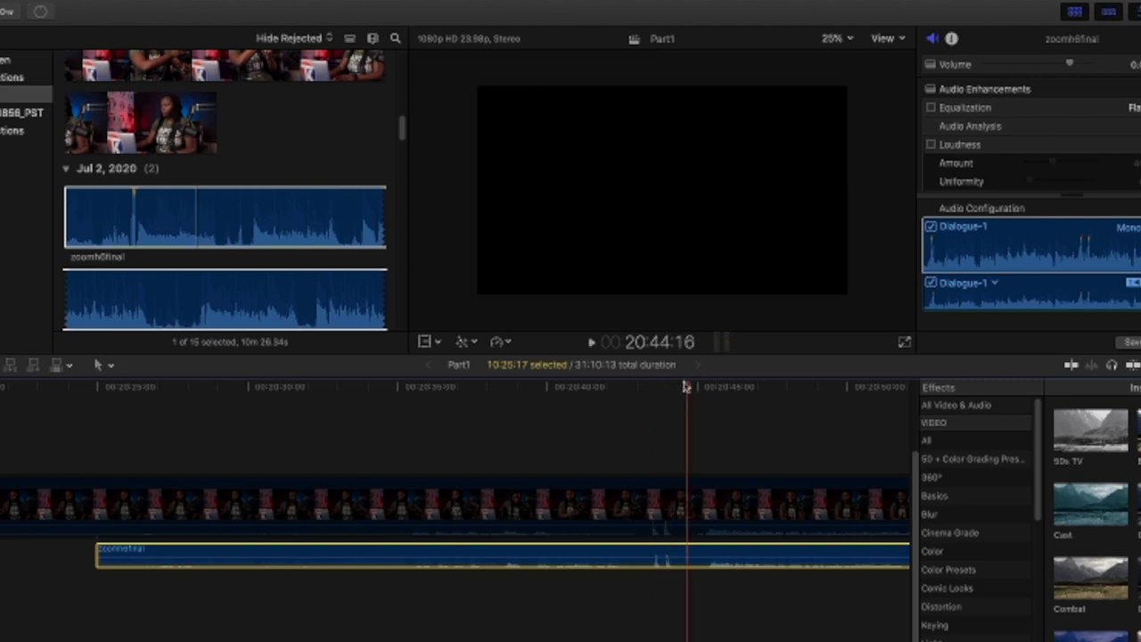
left_click(648, 505)
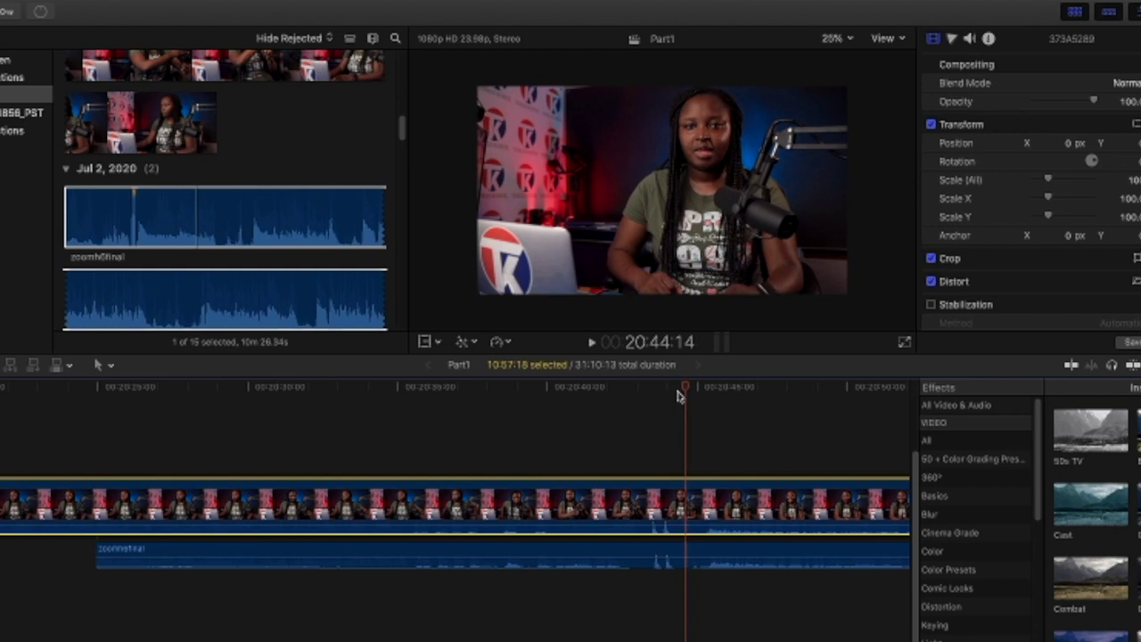
- Magnify the timeline at the claps and nudge zoomh6final until its peaks line up with the camera audio's peaks
left_click(647, 387)
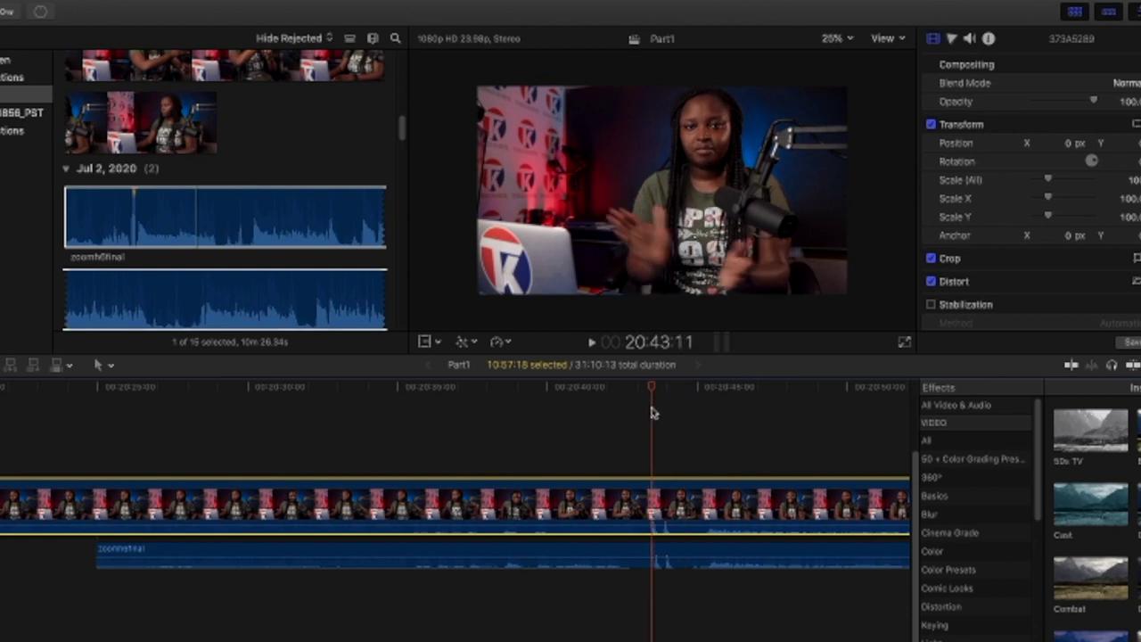
left_click(695, 550)
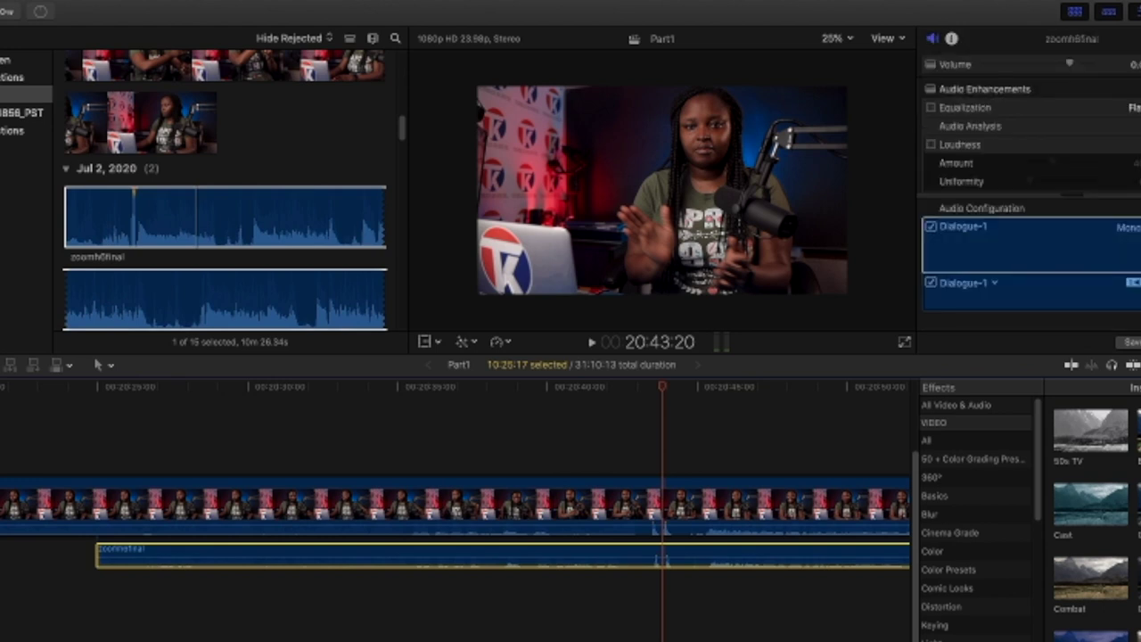
left_click(1132, 364)
left_click_drag(1131, 399, 1140, 398)
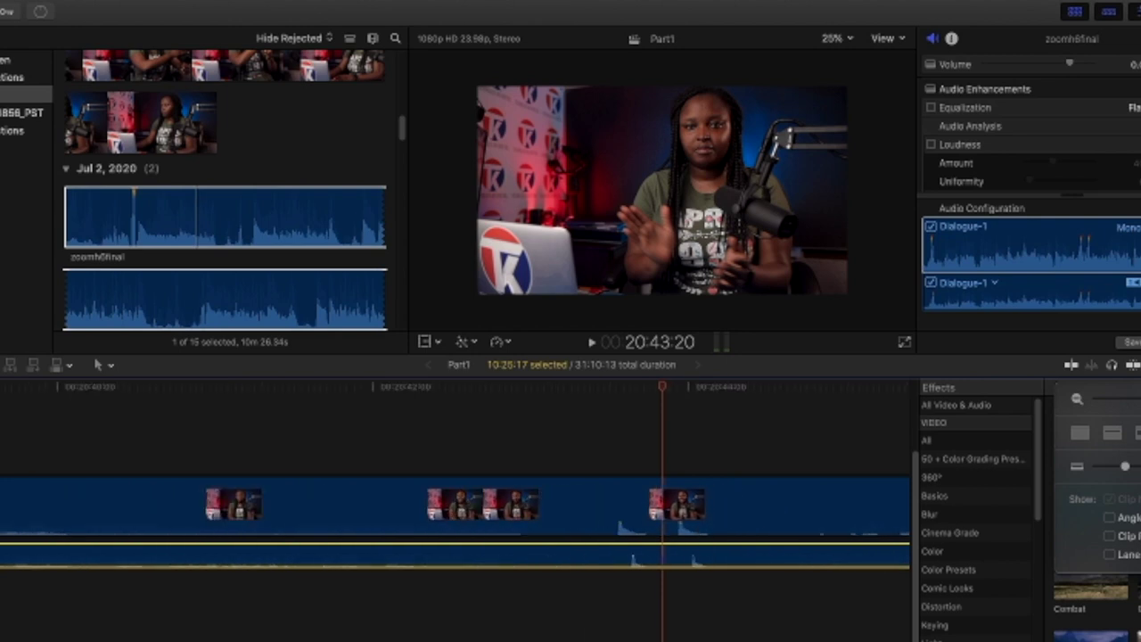
left_click_drag(749, 544, 744, 544)
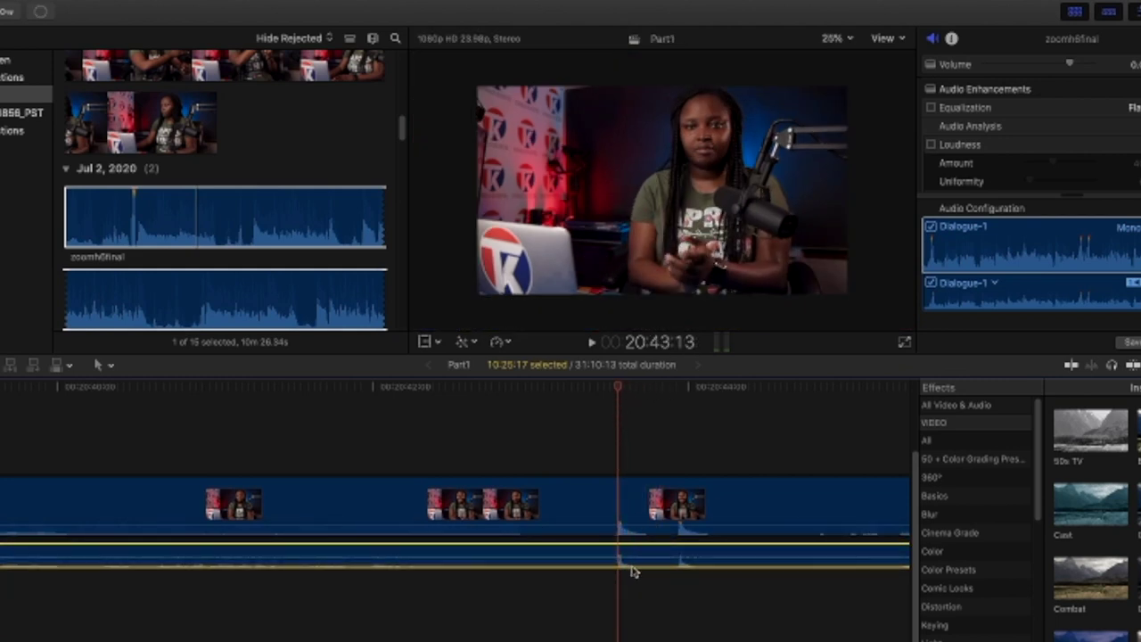
- Replay the claps and fine-tune the position of zoomh6final by a very small shift
key("space")
key("space")
left_click(607, 391)
key("space")
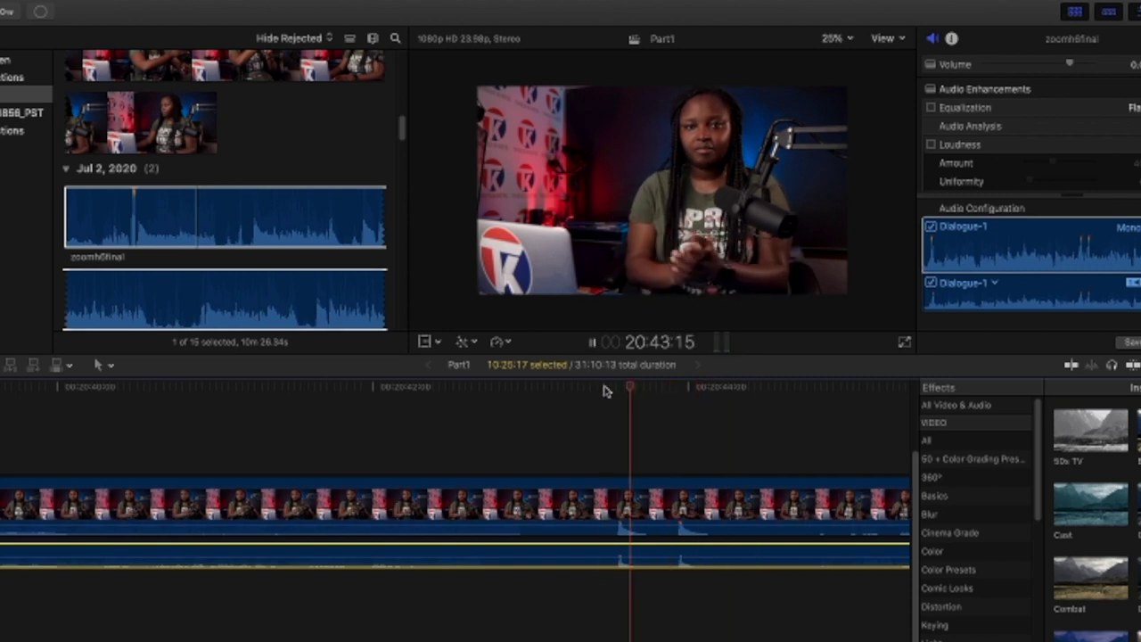
key("space")
left_click_drag(634, 551, 636, 550)
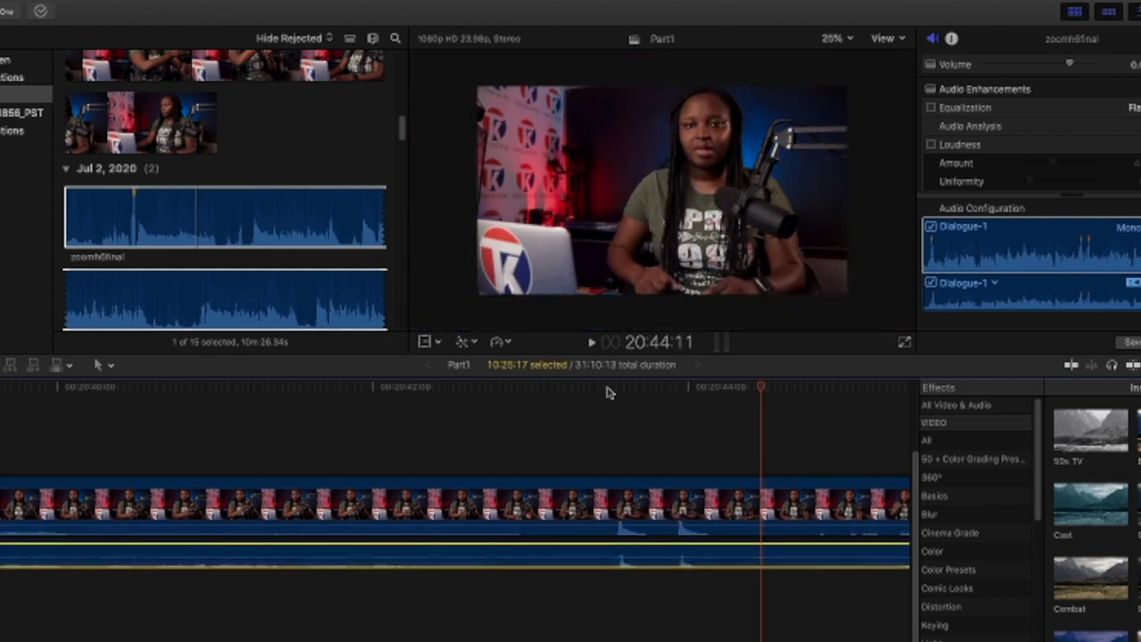
- Play Part1 from just before the claps into the speech to check the manual synchronization
left_click(607, 392)
key("space")
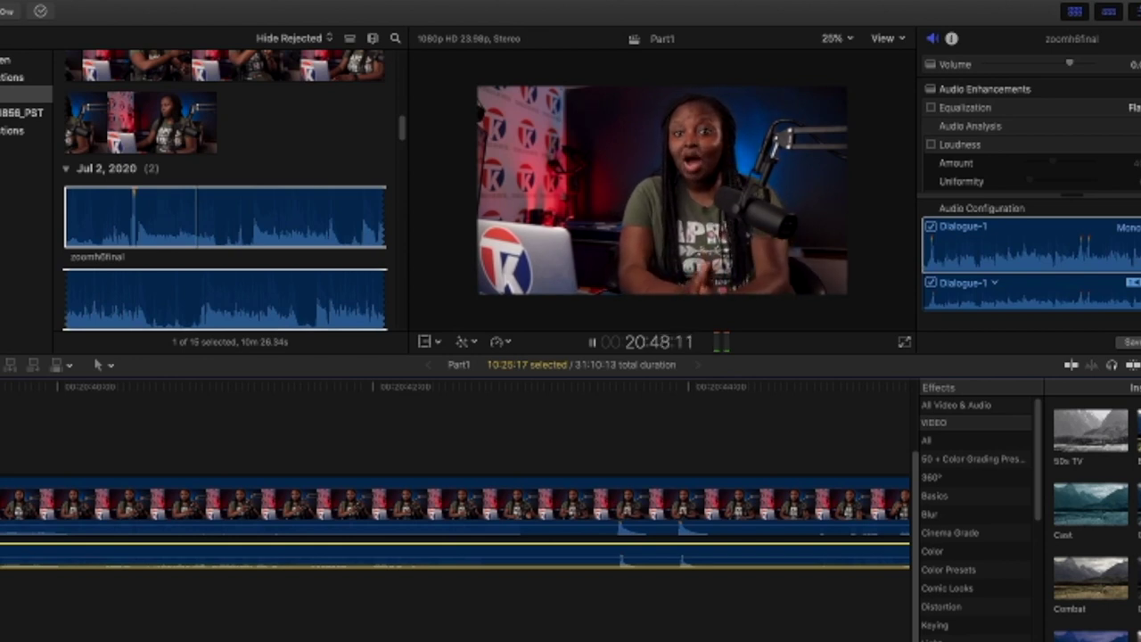
key("space")
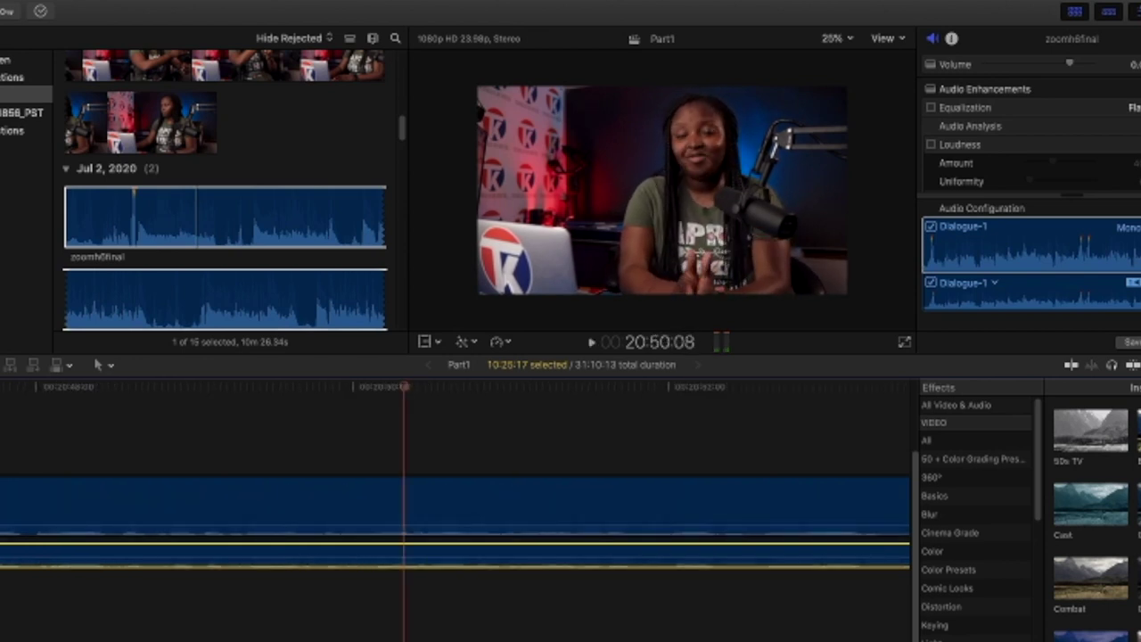
- Detach the camera audio from video clip 373A5289 and disable the detached audio clip
left_click(433, 496)
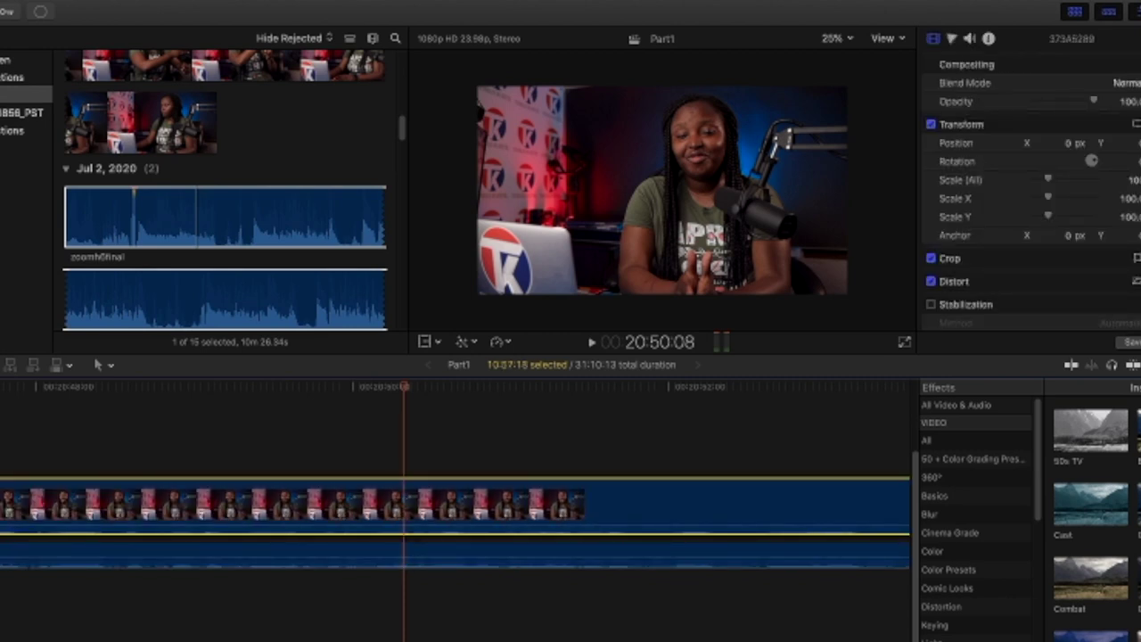
scroll(455, 517, "left", 8)
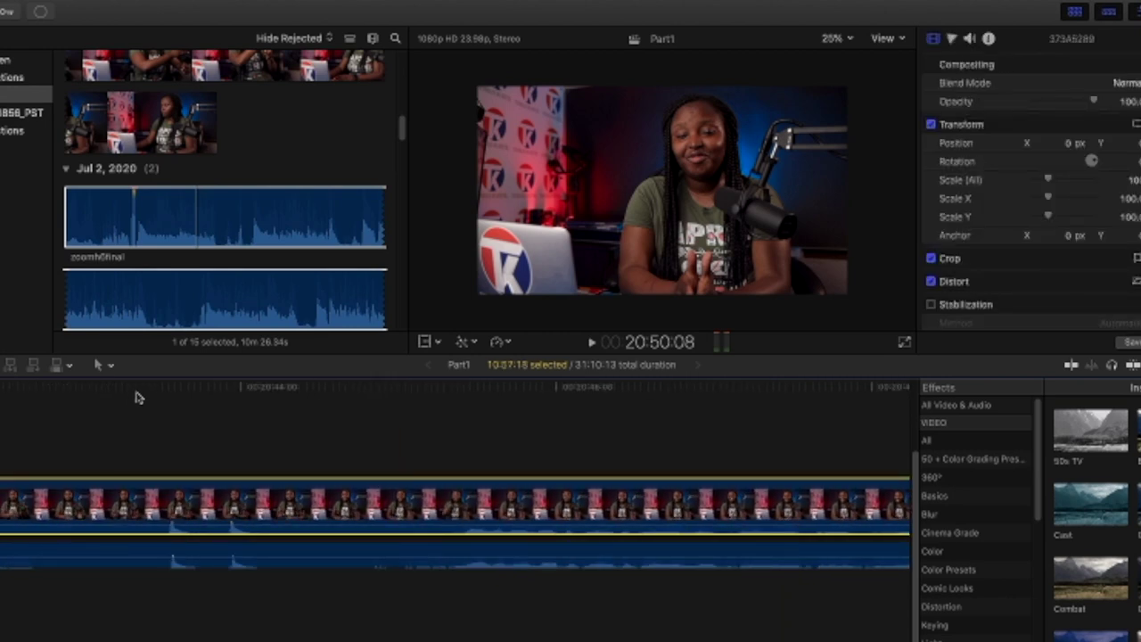
left_click(176, 386)
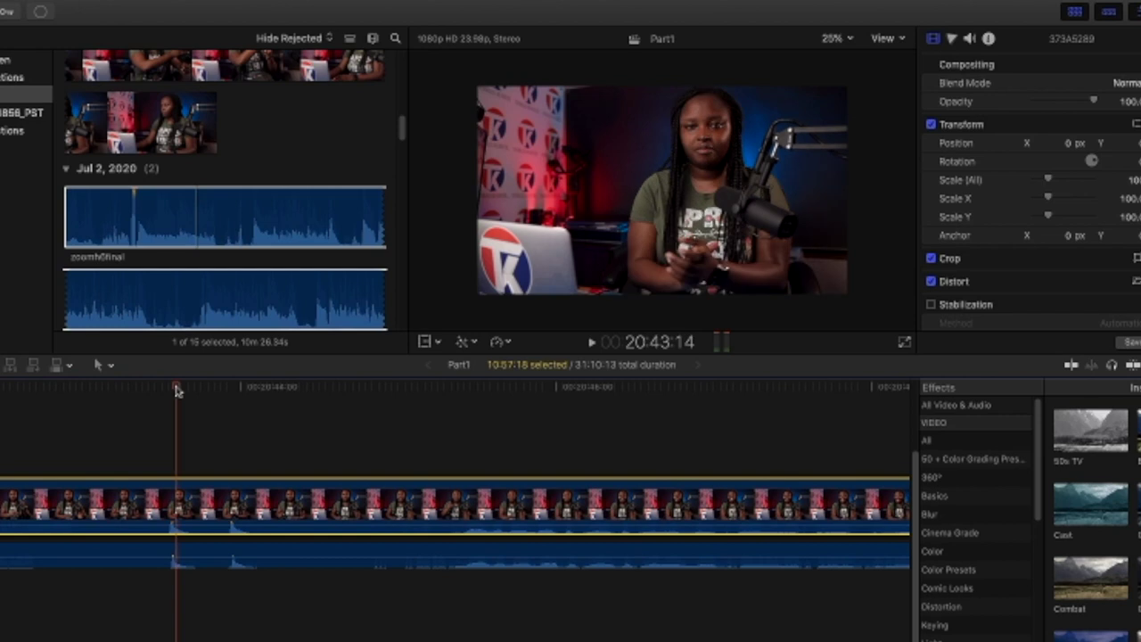
right_click(204, 519)
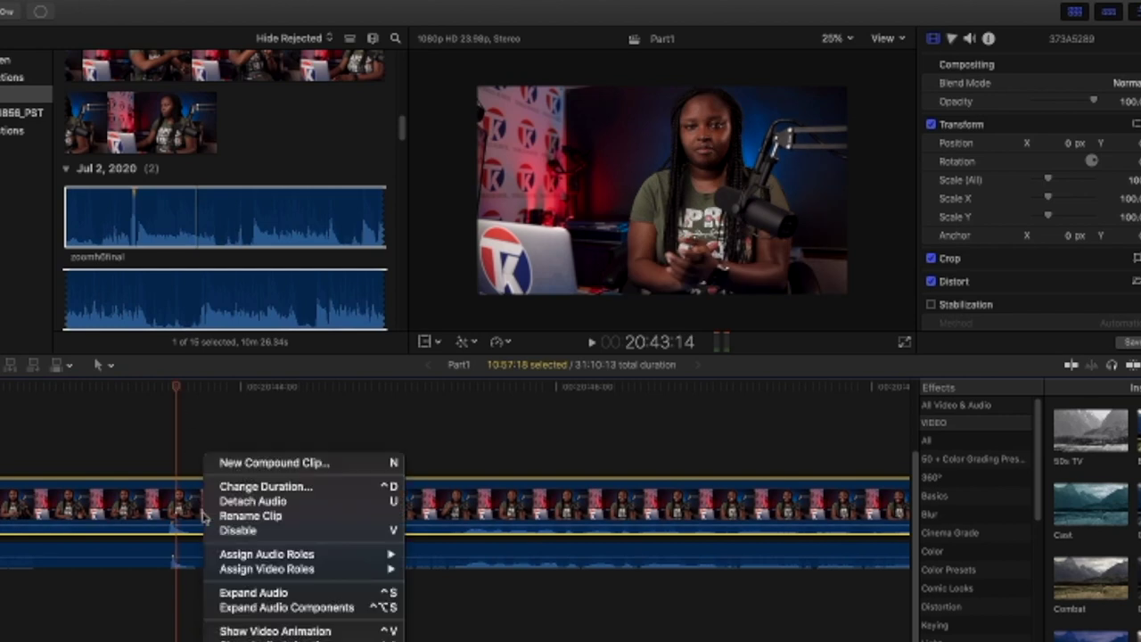
left_click(263, 503)
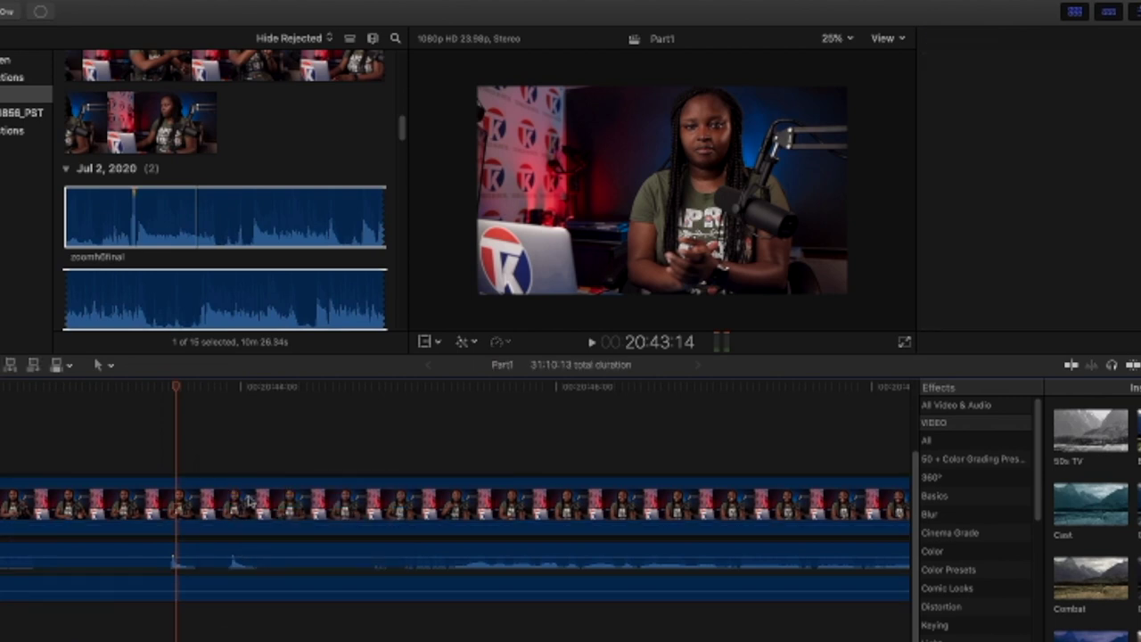
left_click(253, 503)
left_click(250, 592)
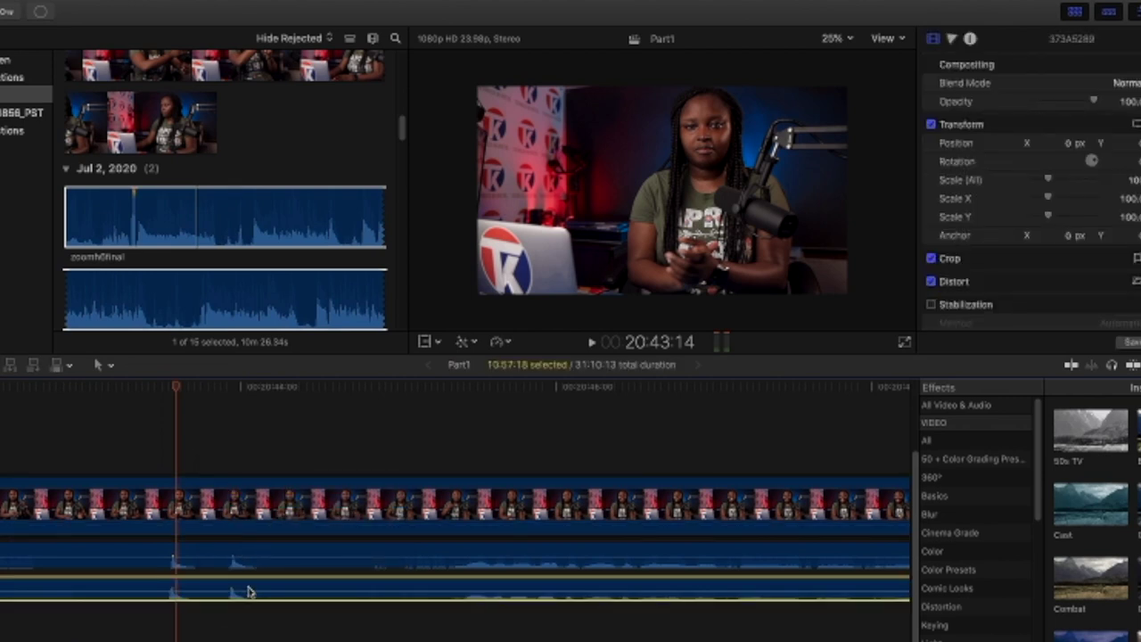
key("v")
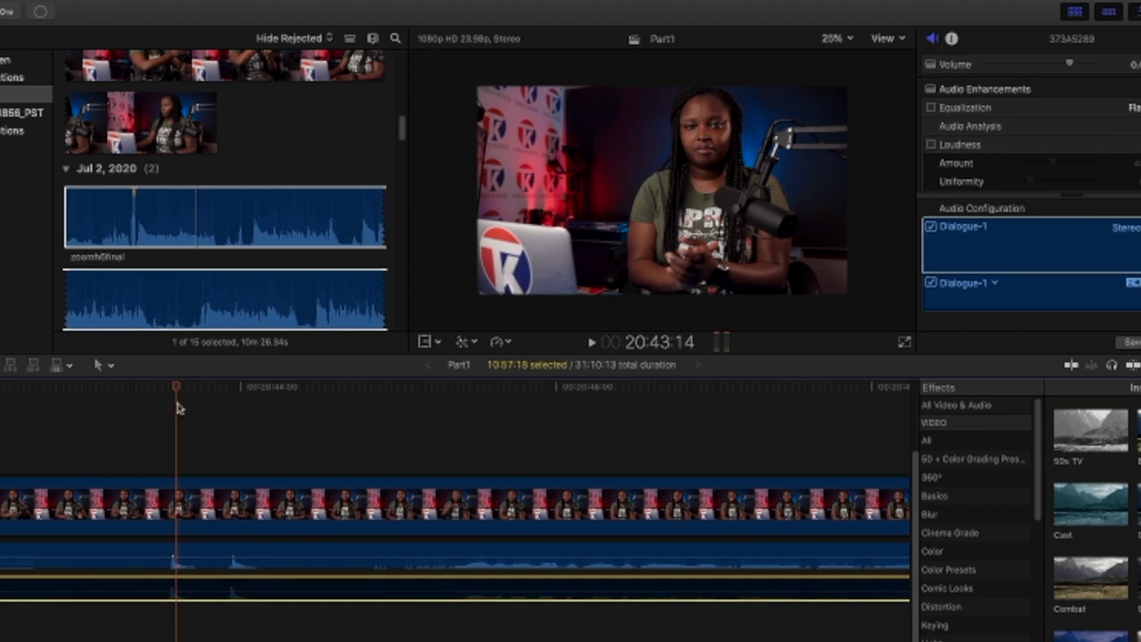
- Play the timeline from the first clap at 20:43:13 to hear the video with only the Zoom H6 audio
left_click_drag(176, 395, 172, 397)
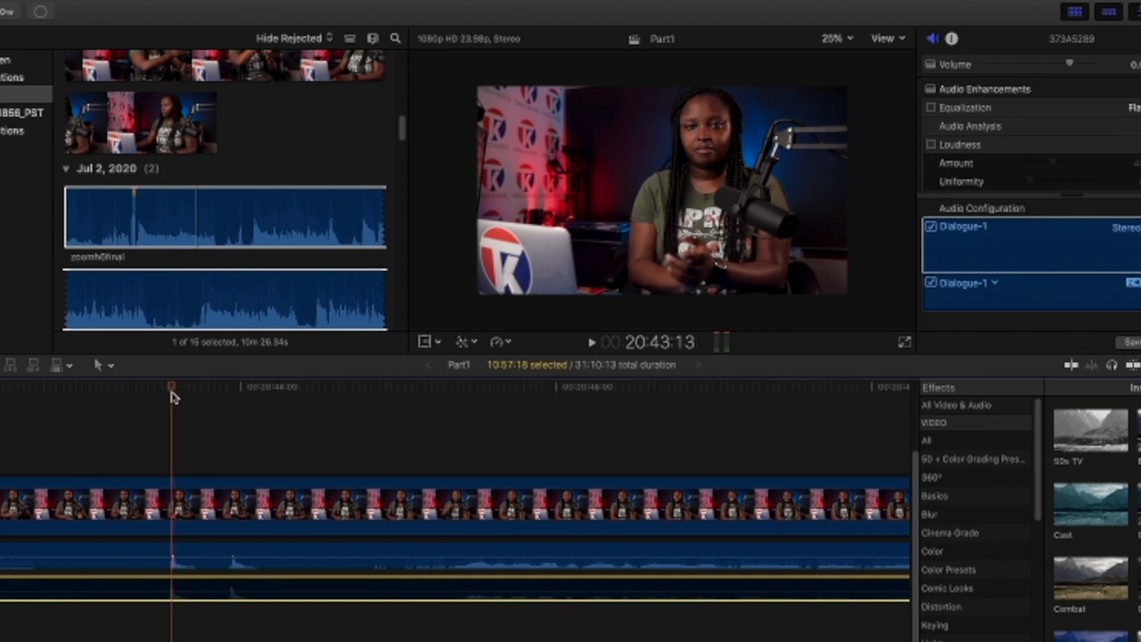
key("space")
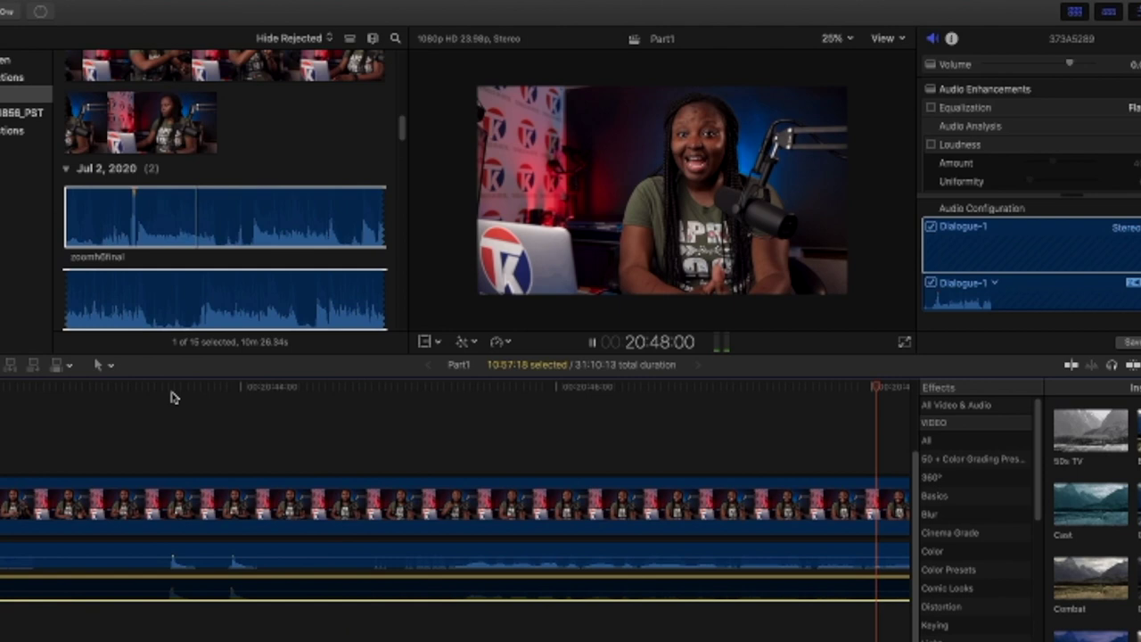
key("space")
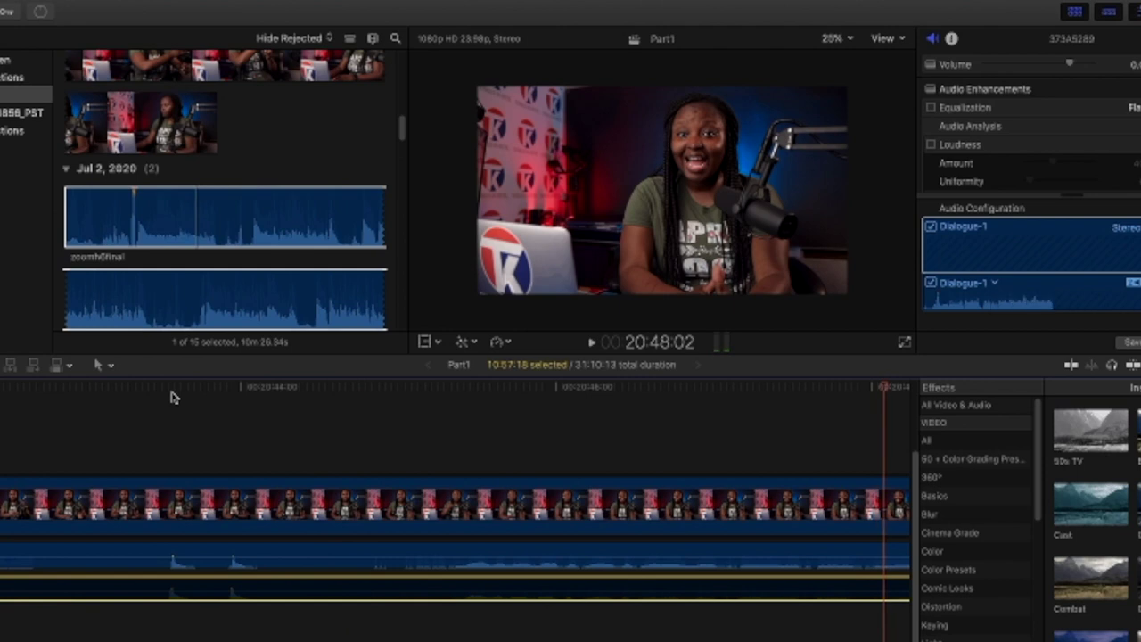